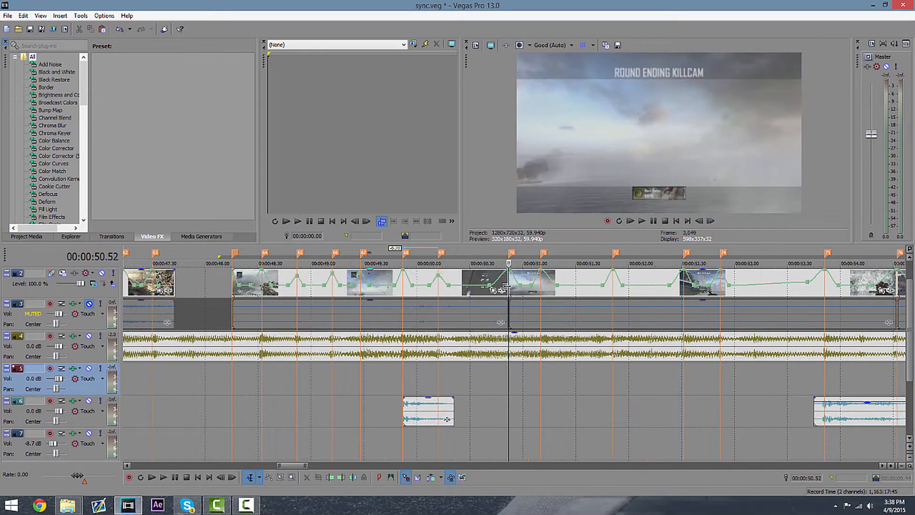
Play back the section around 48 to 51 seconds to check how the clips line up with the music.
{"action": "left_click", "coordinate": [373, 314]}
{"action": "left_click", "coordinate": [235, 378]}
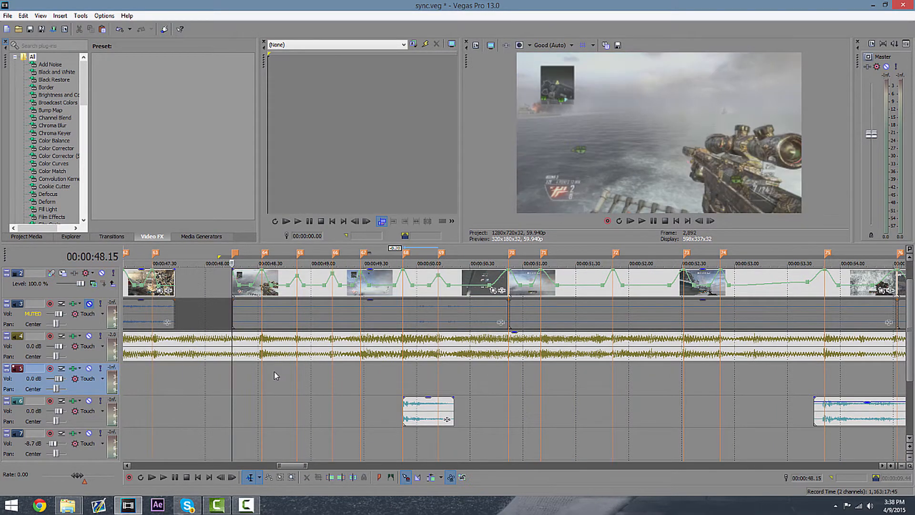
{"action": "left_click", "coordinate": [256, 390]}
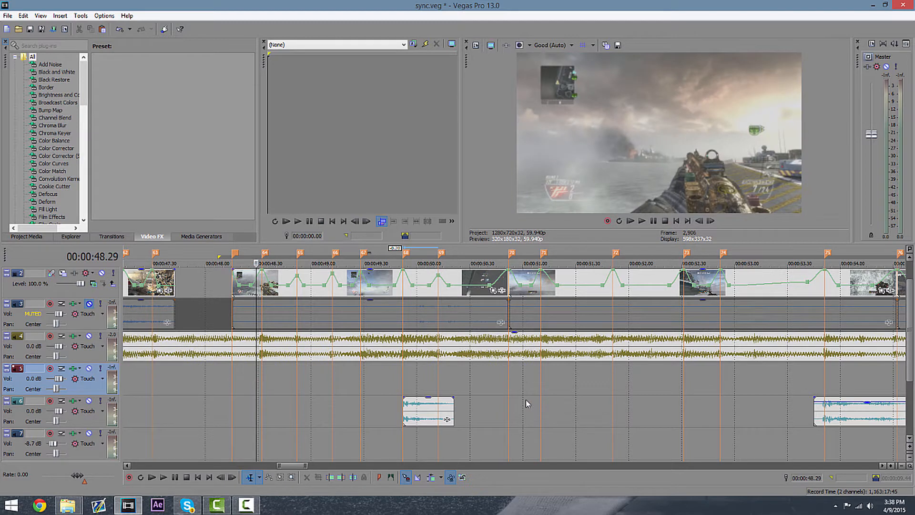
{"action": "left_click", "coordinate": [262, 398]}
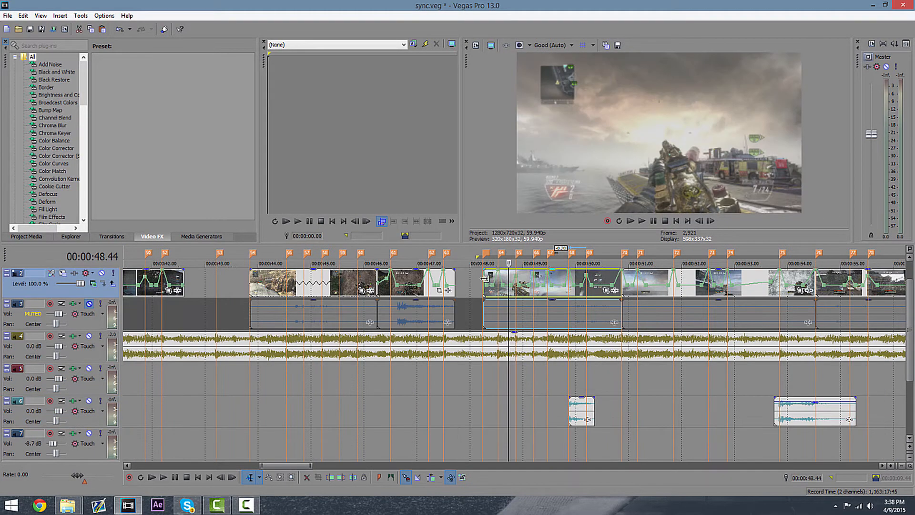
{"action": "left_click", "coordinate": [500, 388]}
{"action": "key", "text": "space"}
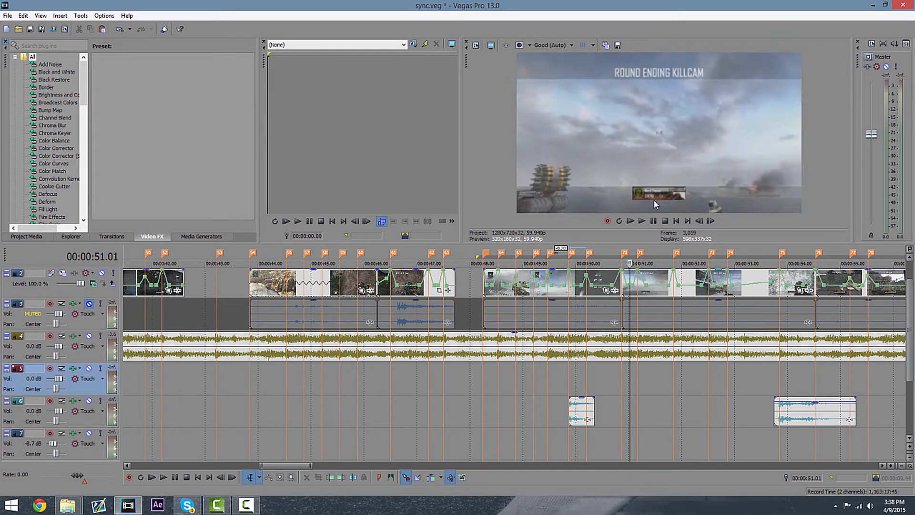
{"action": "left_click", "coordinate": [643, 222]}
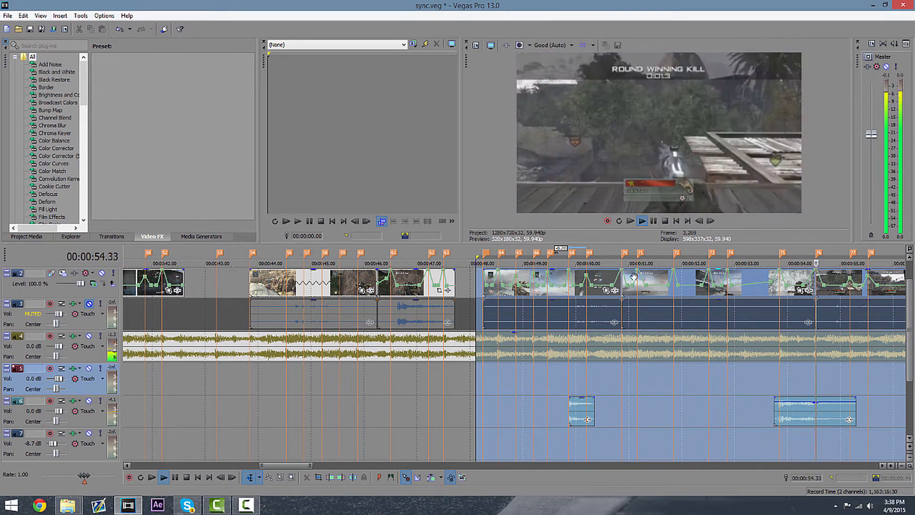
{"action": "left_click", "coordinate": [653, 221]}
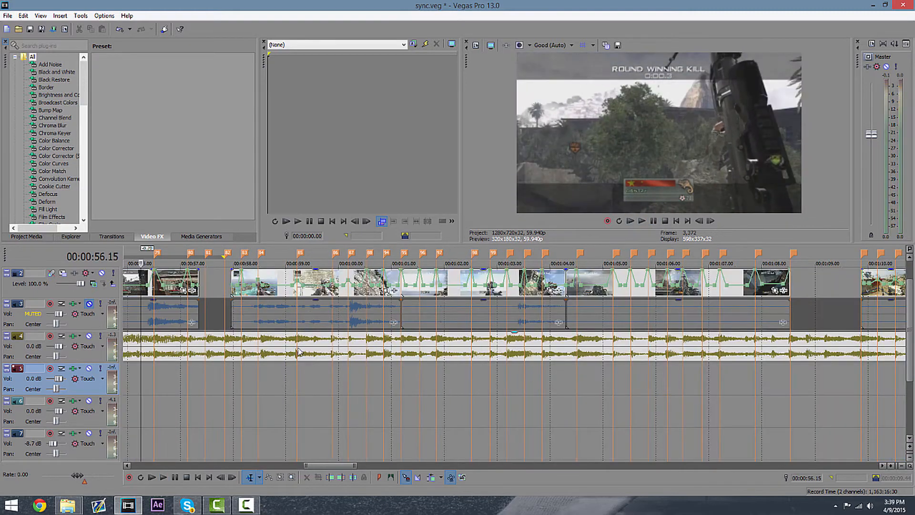
{"action": "left_click", "coordinate": [155, 404]}
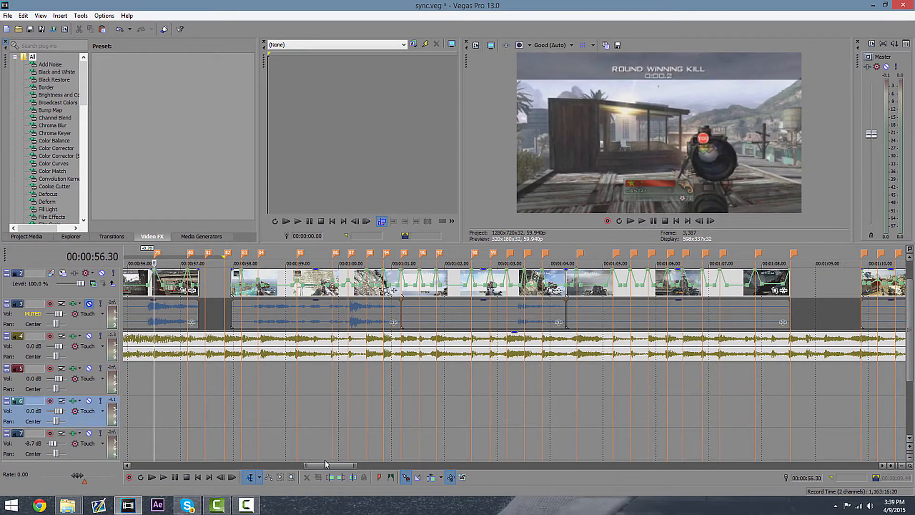
Mute the sound-effect track 6 and play the edit from about 48 seconds to hear the music alone.
{"action": "left_click_drag", "start_coordinate": [325, 464], "coordinate": [290, 465]}
{"action": "left_click", "coordinate": [383, 283]}
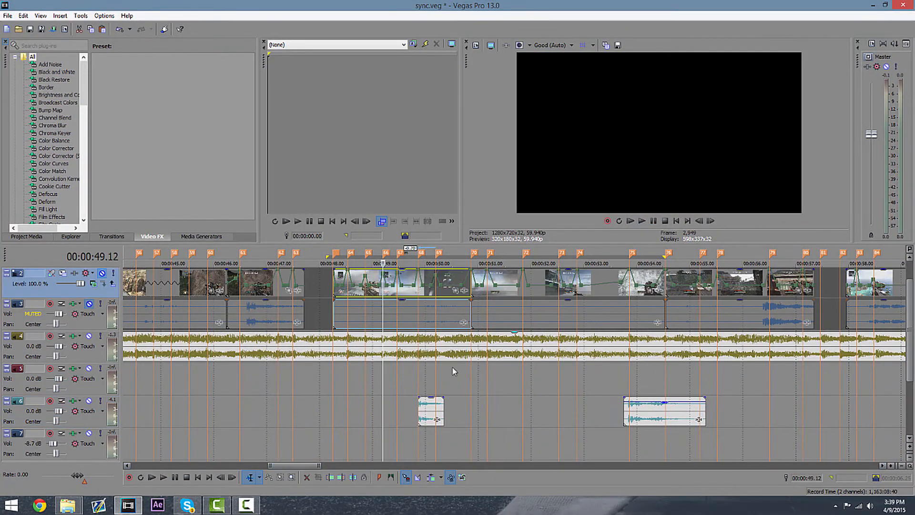
{"action": "left_click", "coordinate": [418, 411]}
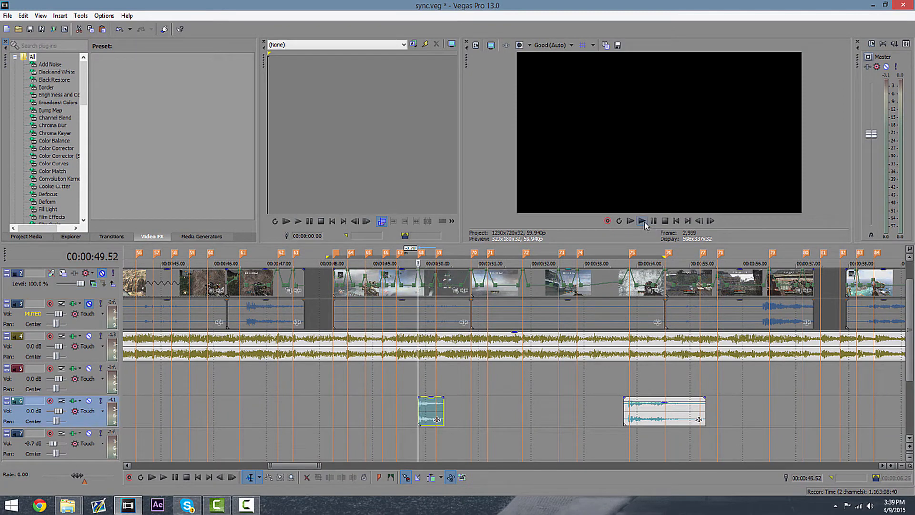
{"action": "left_click", "coordinate": [332, 357]}
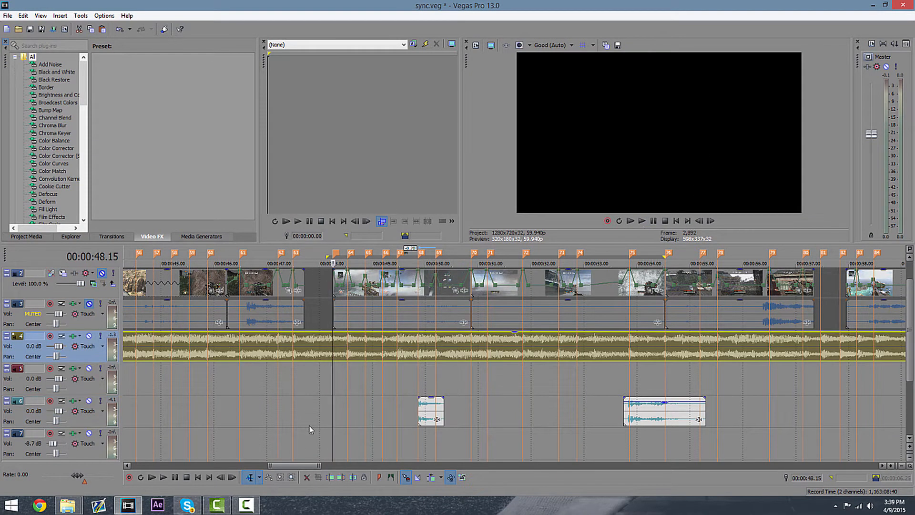
{"action": "left_click", "coordinate": [332, 394]}
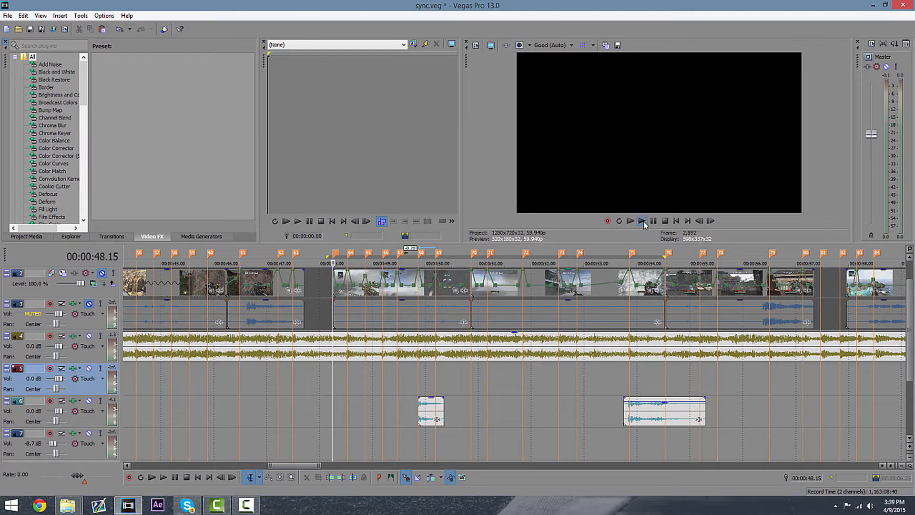
{"action": "left_click", "coordinate": [89, 401]}
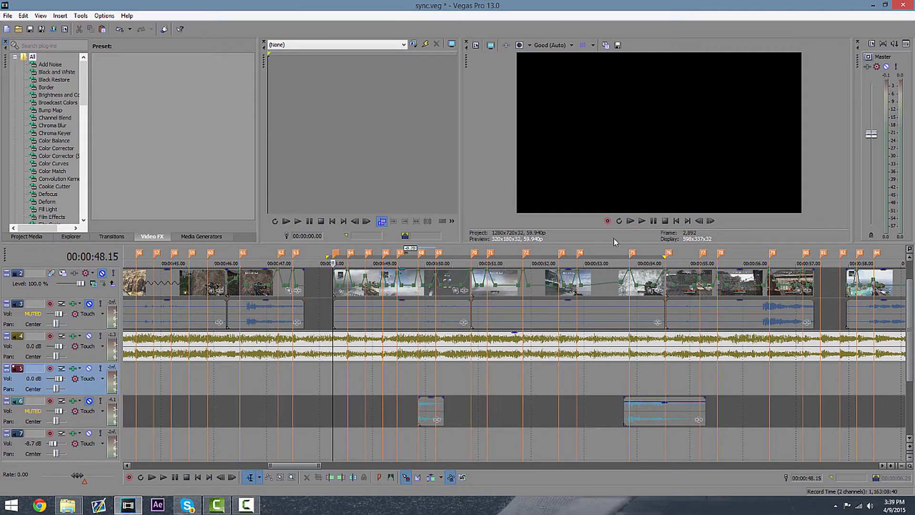
{"action": "left_click", "coordinate": [642, 222]}
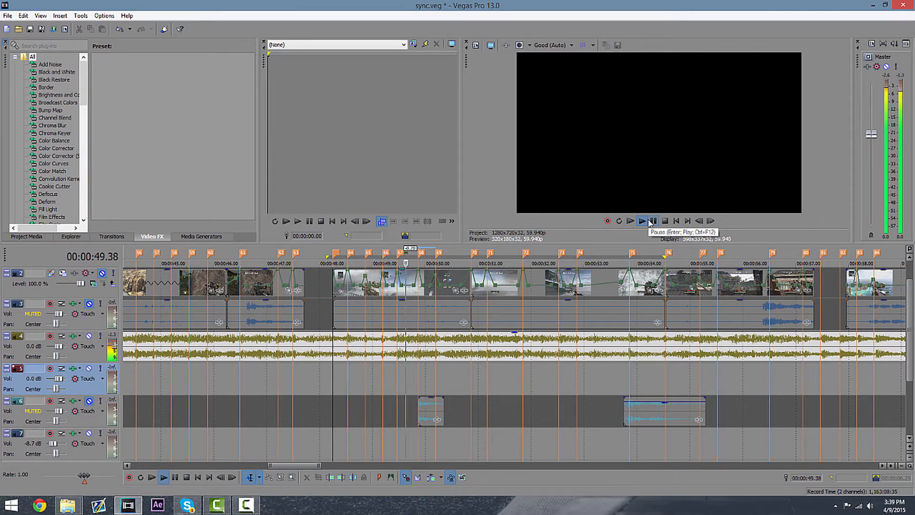
{"action": "key", "text": "Return"}
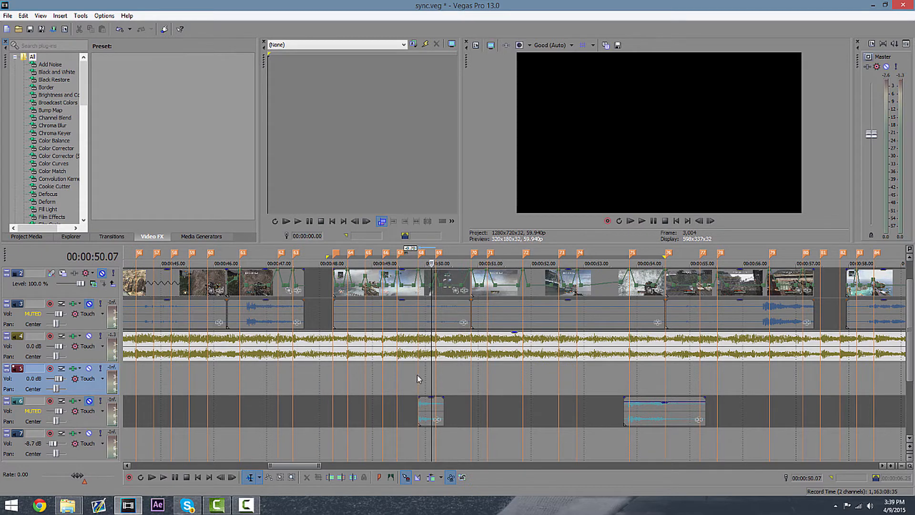
Unmute the sound-effect track 6 after zooming in to inspect its clip.
{"action": "left_click", "coordinate": [417, 374]}
{"action": "scroll", "coordinate": [416, 375], "scroll_direction": "up", "scroll_amount": 10}
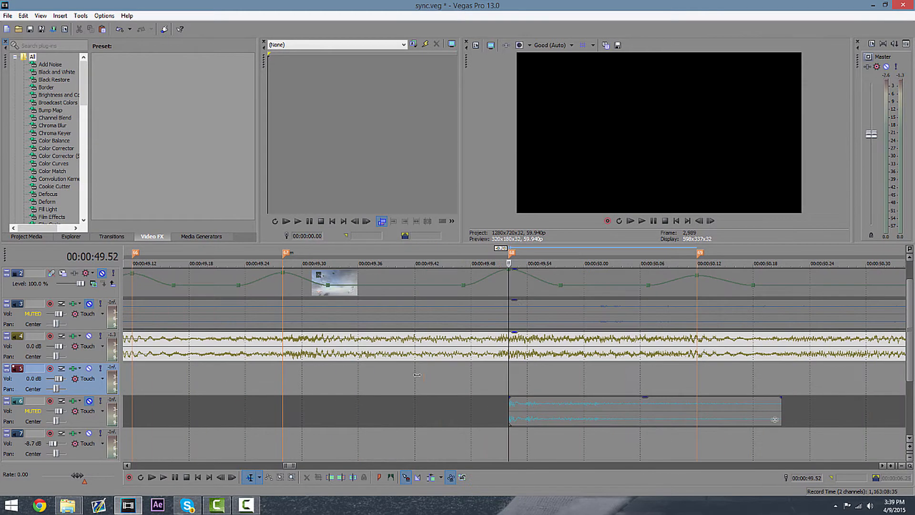
{"action": "scroll", "coordinate": [505, 429], "scroll_direction": "down", "scroll_amount": 10}
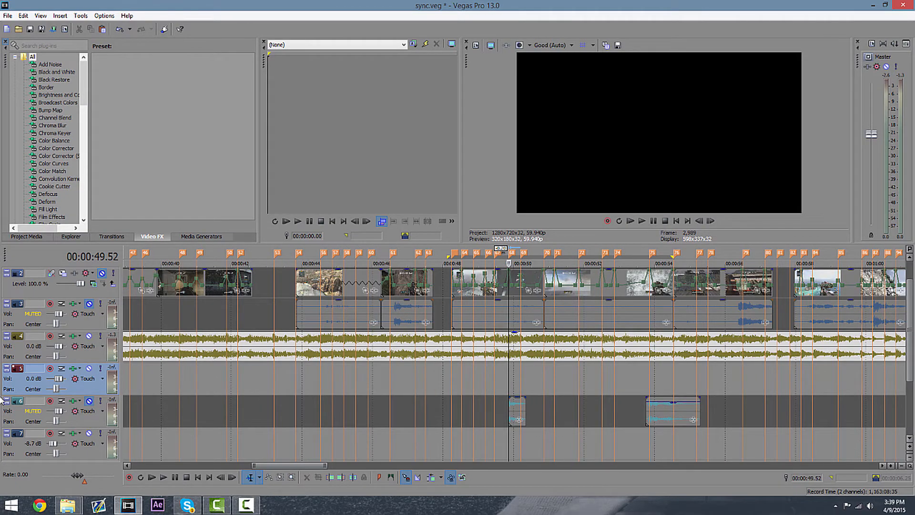
{"action": "left_click", "coordinate": [88, 400]}
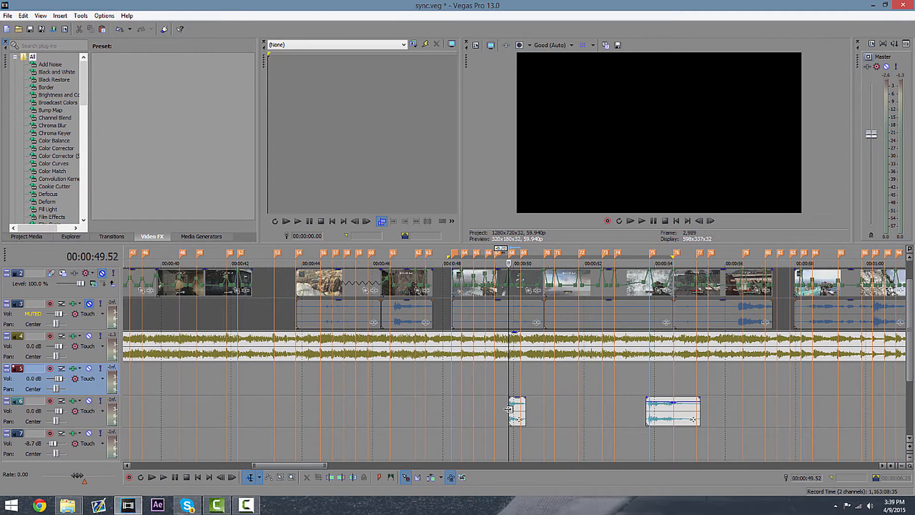
Zoom in around 49 to 51 seconds and play the section again to compare clip cuts with the beat.
{"action": "scroll", "coordinate": [508, 409], "scroll_direction": "up", "scroll_amount": 2}
{"action": "left_click", "coordinate": [414, 410]}
{"action": "scroll", "coordinate": [414, 411], "scroll_direction": "up", "scroll_amount": 1}
{"action": "scroll", "coordinate": [659, 375], "scroll_direction": "down", "scroll_amount": 2}
{"action": "left_click", "coordinate": [653, 380]}
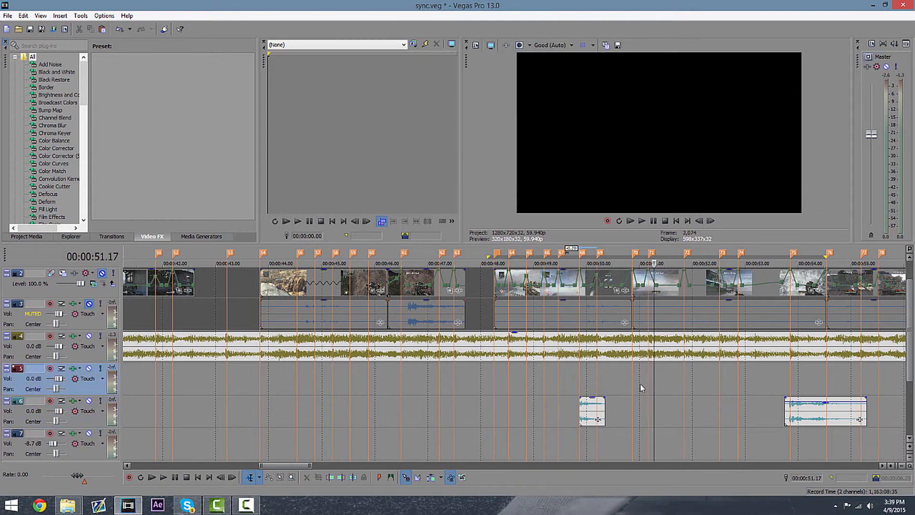
{"action": "left_click", "coordinate": [638, 385]}
{"action": "scroll", "coordinate": [641, 372], "scroll_direction": "up", "scroll_amount": 4}
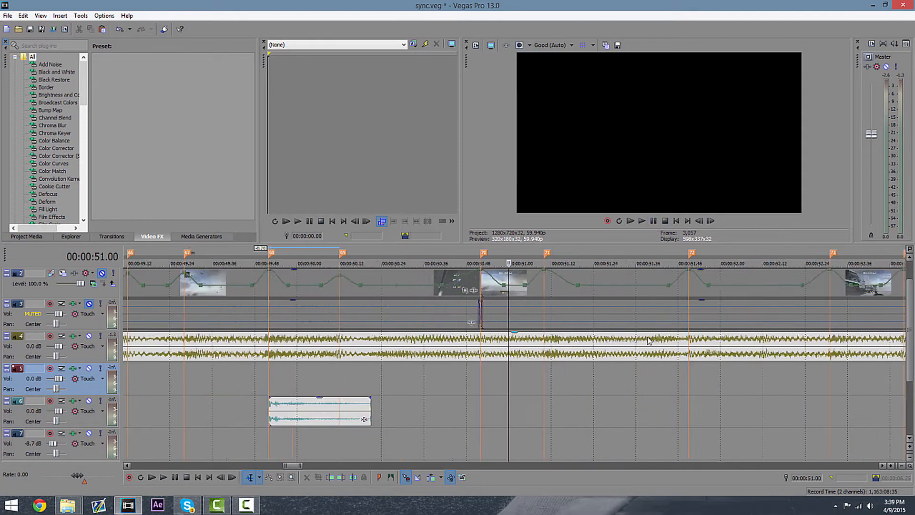
{"action": "scroll", "coordinate": [648, 340], "scroll_direction": "down", "scroll_amount": 4}
{"action": "left_click", "coordinate": [642, 221]}
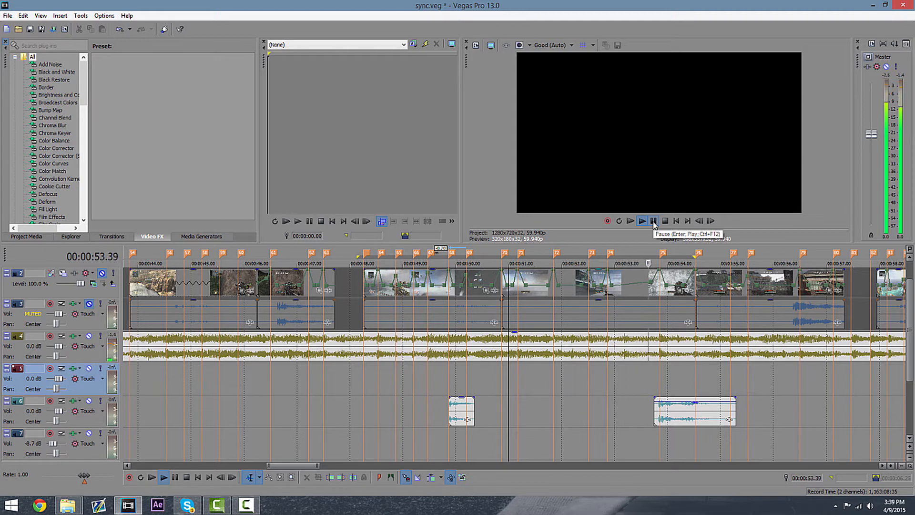
{"action": "left_click", "coordinate": [653, 221]}
{"action": "left_click", "coordinate": [608, 387]}
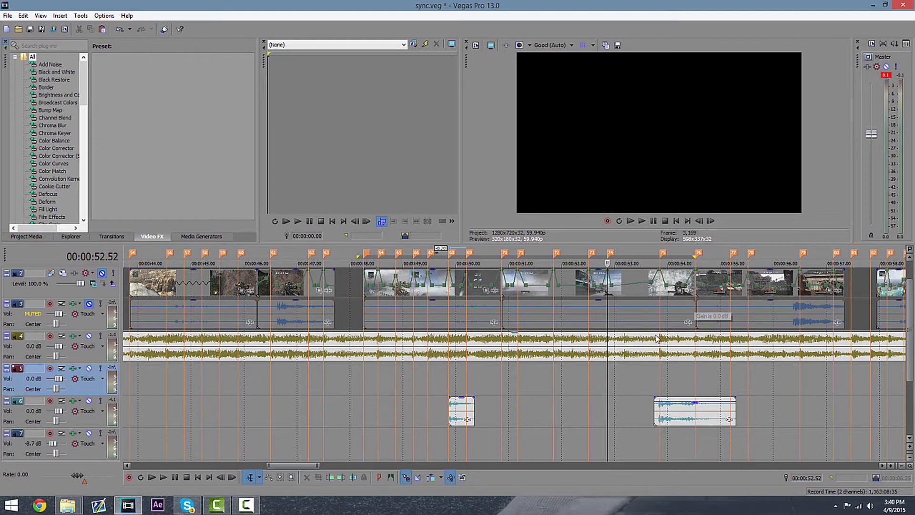
Reset the velocity envelopes on the two clips following the gap at 48 seconds to flat lines.
{"action": "left_click", "coordinate": [378, 286]}
{"action": "right_click", "coordinate": [387, 288]}
{"action": "left_click", "coordinate": [405, 399]}
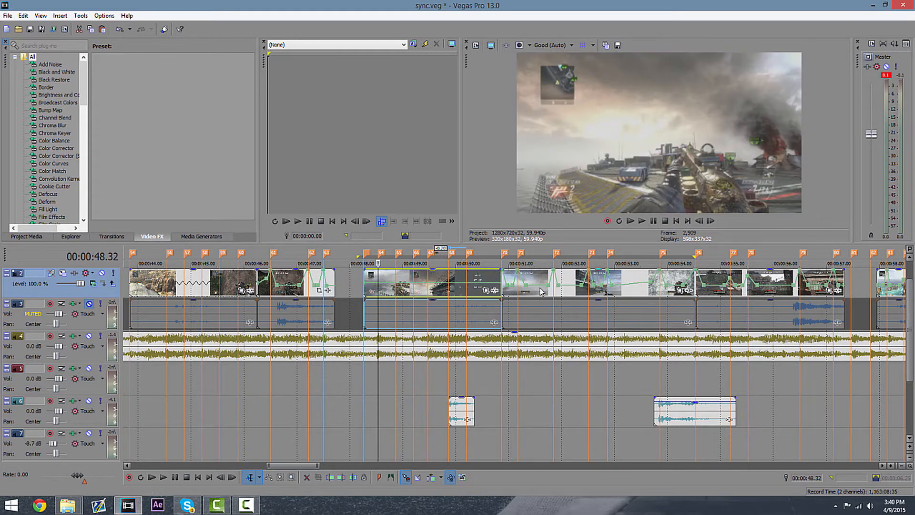
{"action": "right_click", "coordinate": [537, 286]}
{"action": "left_click", "coordinate": [547, 399]}
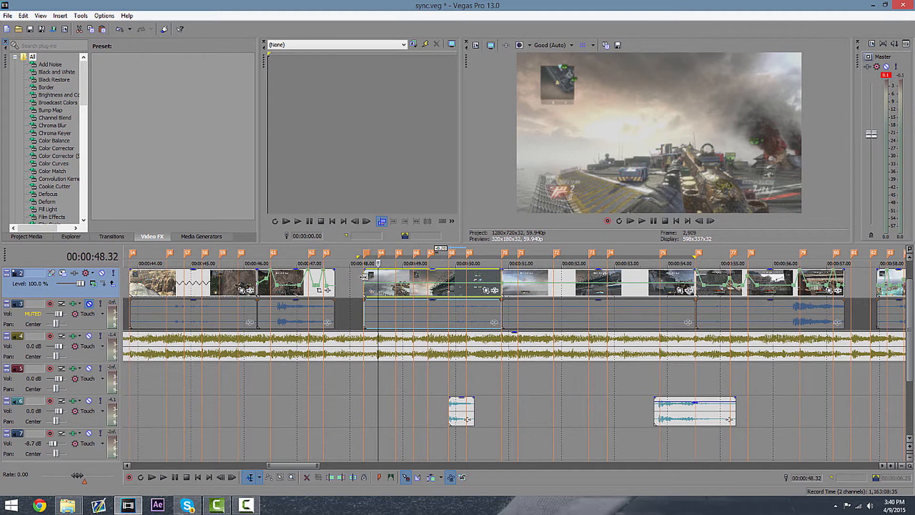
Play back the transition between the clip ending at 47.5 seconds and the clip starting at 48.15 seconds.
{"action": "left_click", "coordinate": [363, 275]}
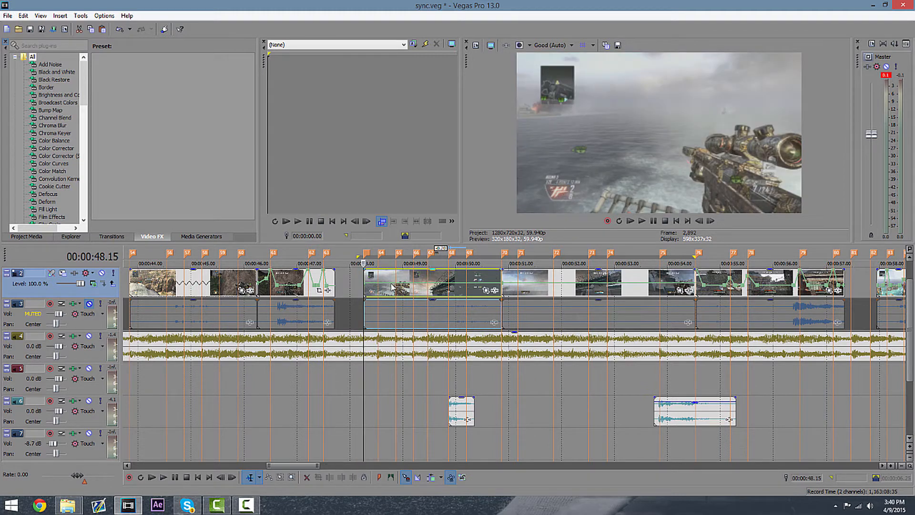
{"action": "left_click", "coordinate": [332, 275]}
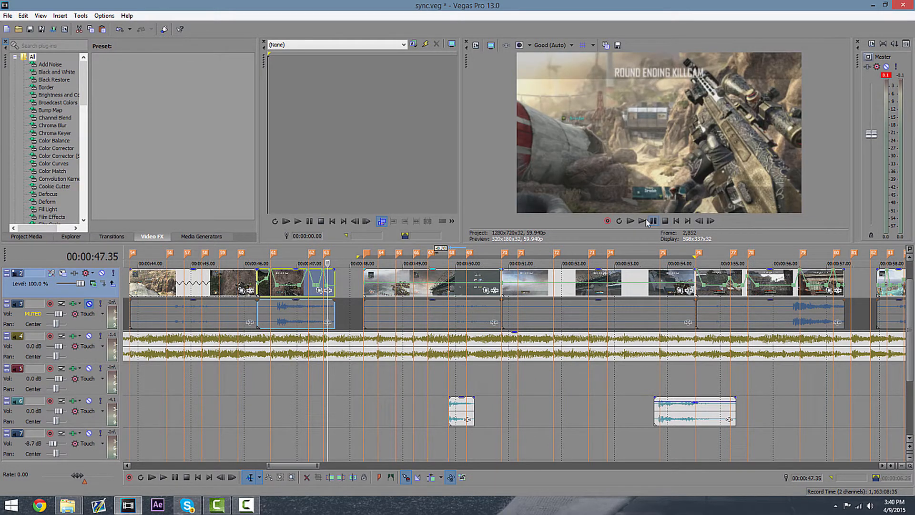
{"action": "left_click", "coordinate": [650, 222]}
{"action": "left_click", "coordinate": [652, 221]}
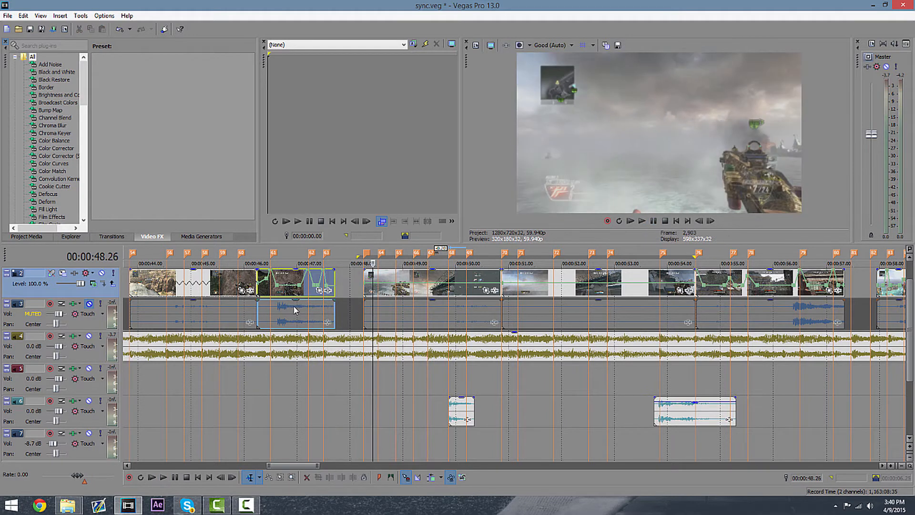
{"action": "left_click", "coordinate": [342, 284]}
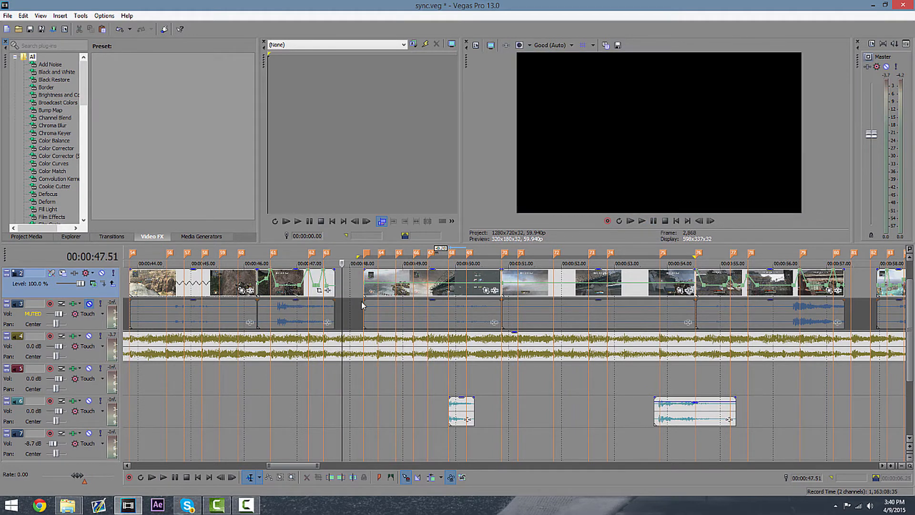
{"action": "left_click", "coordinate": [364, 275]}
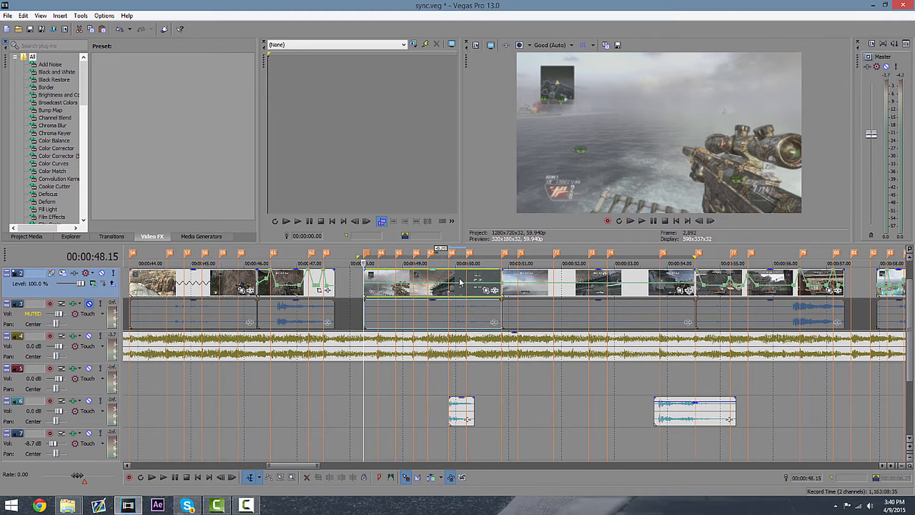
Zoom in and reinsert the Velocity envelope on the clip starting at 48.15 seconds.
{"action": "scroll", "coordinate": [460, 282], "scroll_direction": "up", "scroll_amount": 3}
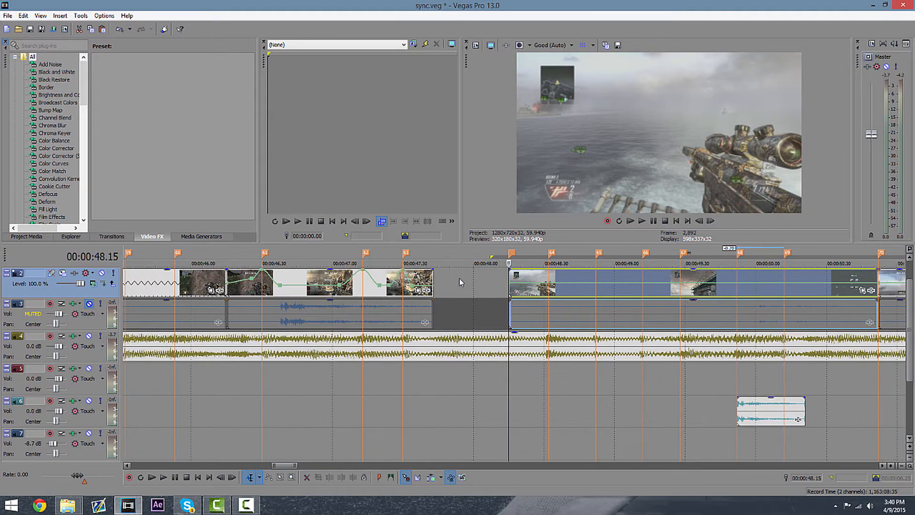
{"action": "right_click", "coordinate": [529, 284]}
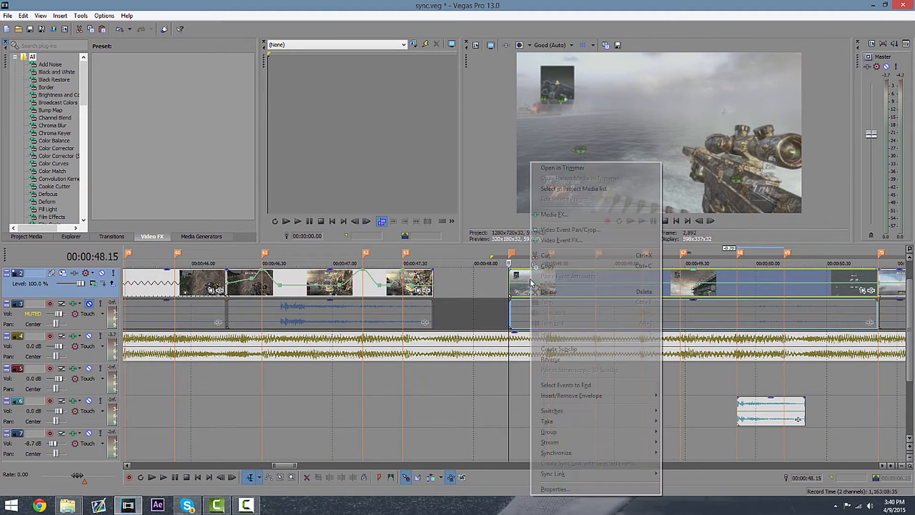
{"action": "mouse_move", "coordinate": [643, 400]}
{"action": "left_click", "coordinate": [676, 397]}
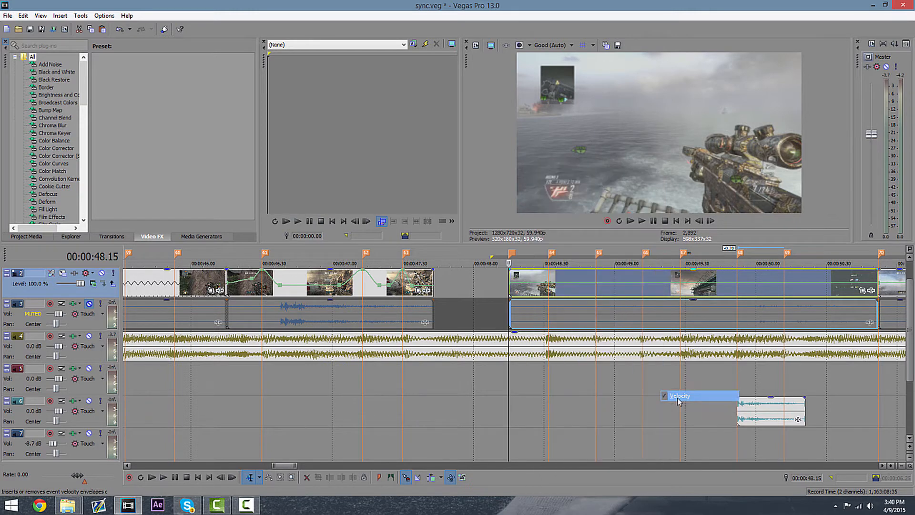
{"action": "right_click", "coordinate": [550, 286]}
{"action": "mouse_move", "coordinate": [648, 396]}
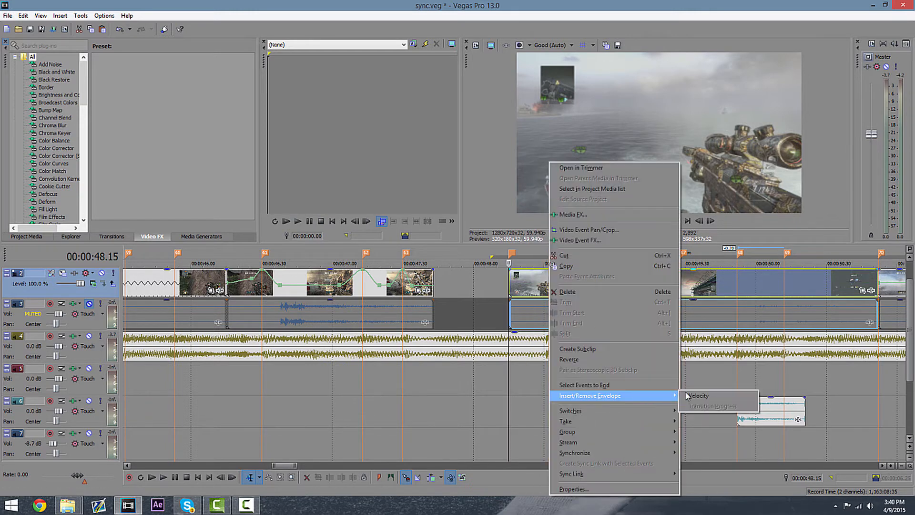
{"action": "left_click", "coordinate": [695, 394]}
Finish inserting the Velocity envelope on the clip at 48.15 seconds and undo a stray envelope point edit near 48.26 seconds.
{"action": "left_click_drag", "start_coordinate": [521, 289], "coordinate": [525, 291]}
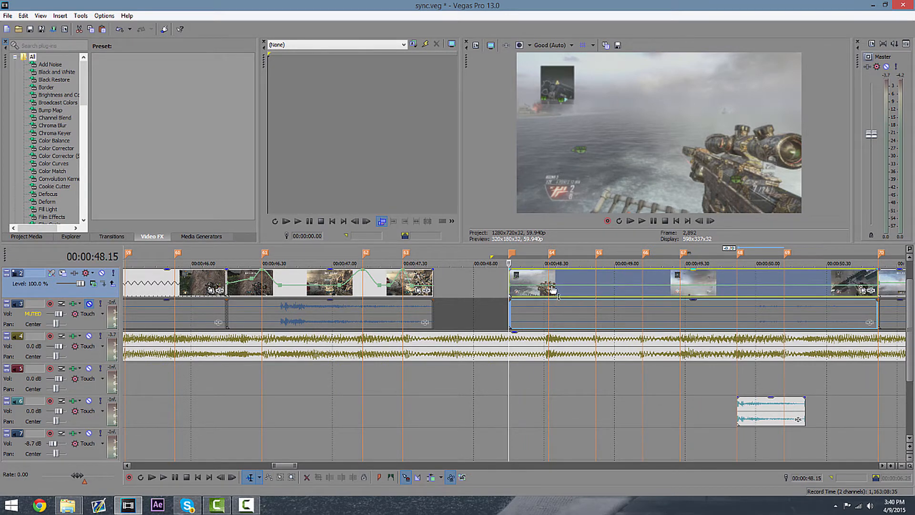
{"action": "left_click", "coordinate": [520, 289]}
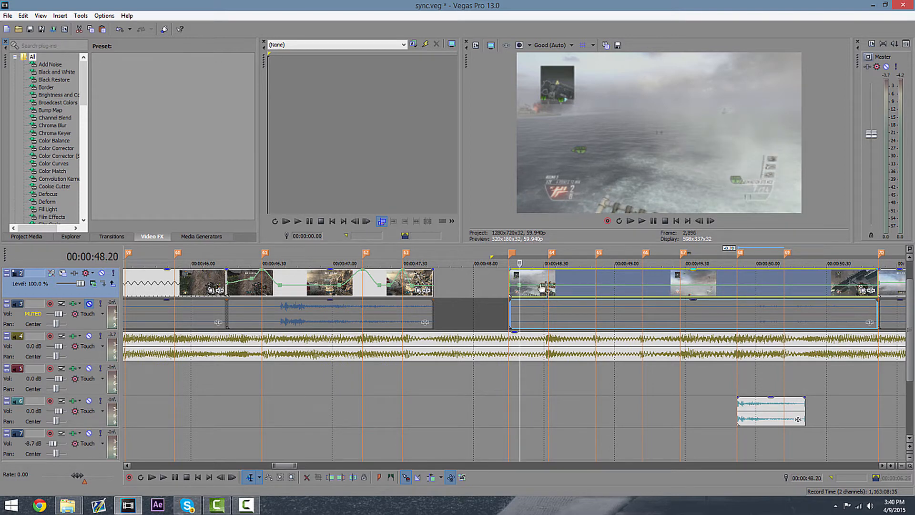
{"action": "left_click", "coordinate": [535, 286]}
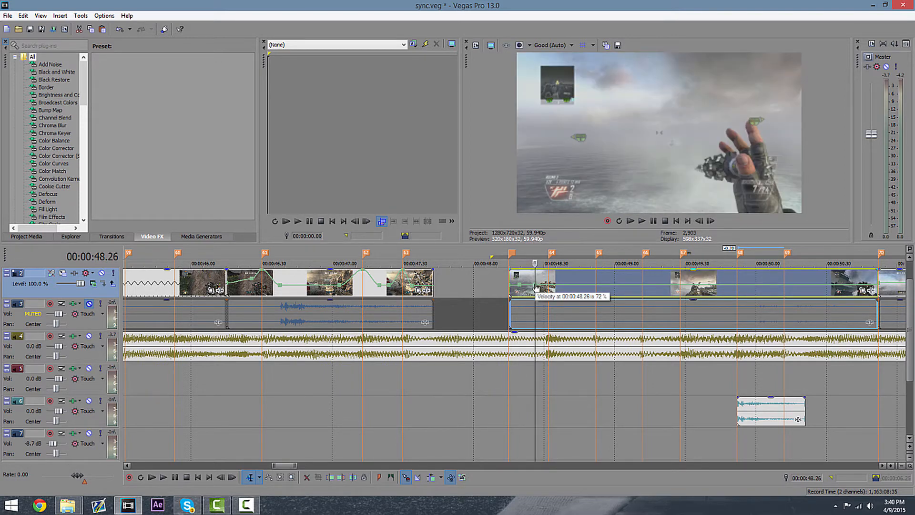
{"action": "key", "text": "ctrl+z"}
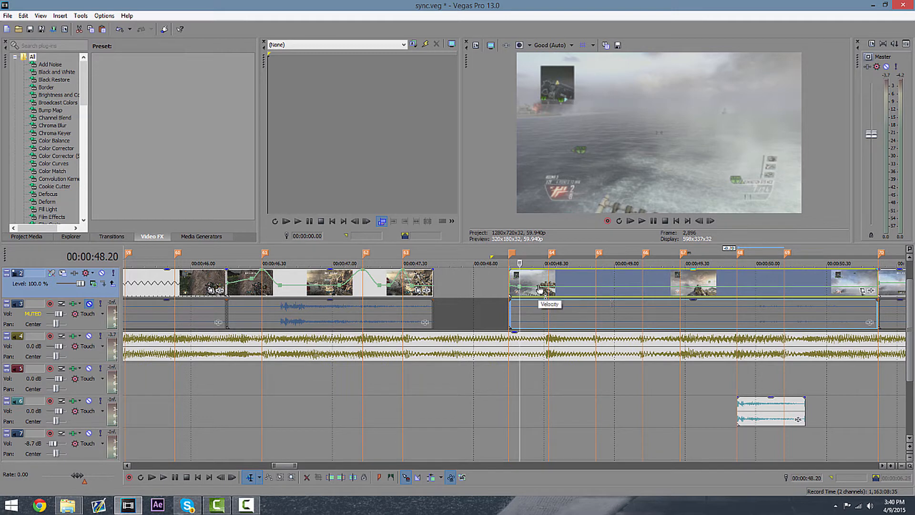
Place the cursor on several beats of the music track between 48 and 50 seconds to check their timing.
{"action": "left_click", "coordinate": [602, 262]}
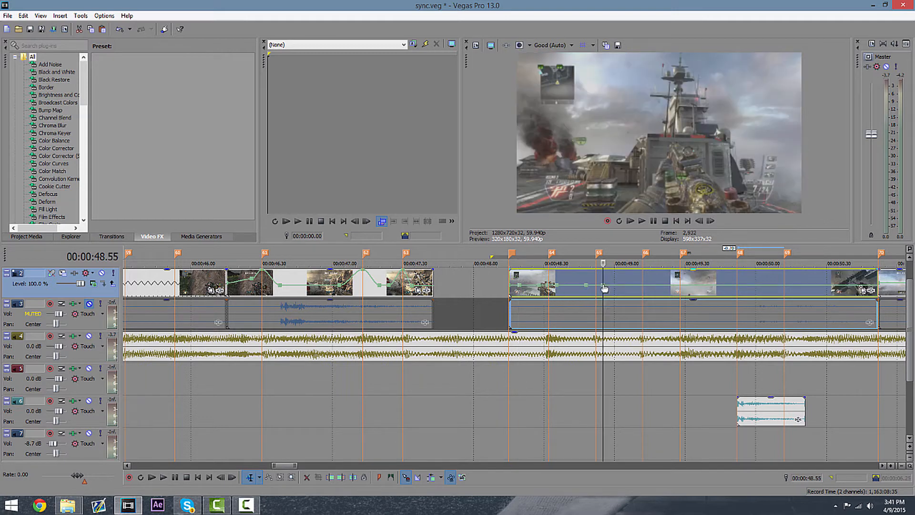
{"action": "left_click", "coordinate": [511, 345]}
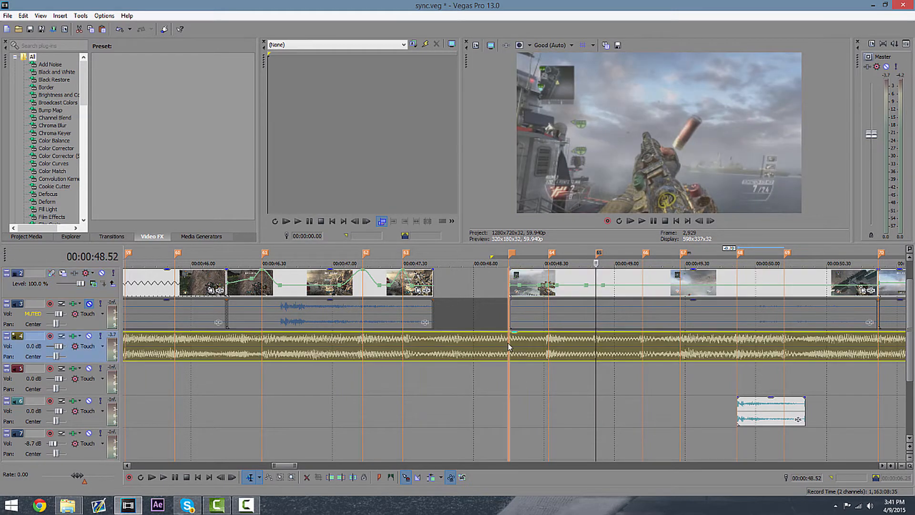
{"action": "left_click", "coordinate": [549, 350]}
{"action": "left_click", "coordinate": [597, 346]}
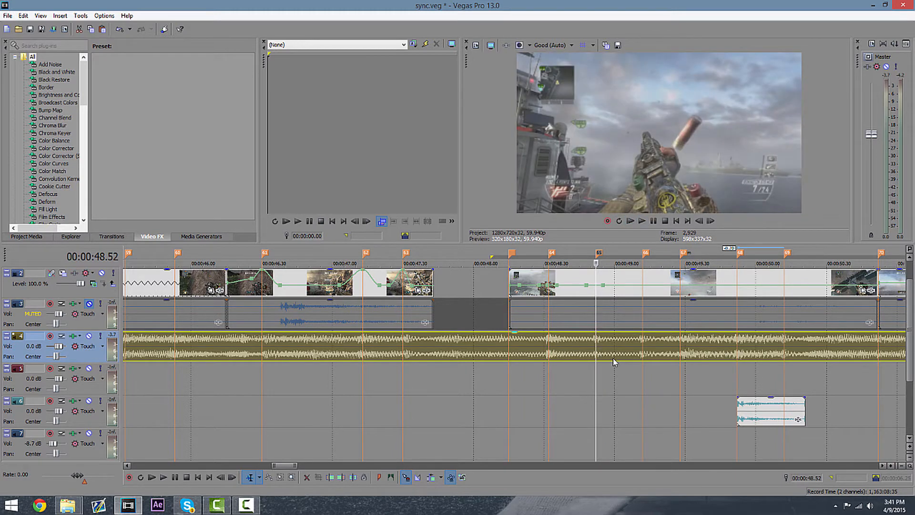
{"action": "left_click", "coordinate": [644, 350]}
{"action": "scroll", "coordinate": [658, 367], "scroll_direction": "up", "scroll_amount": 5}
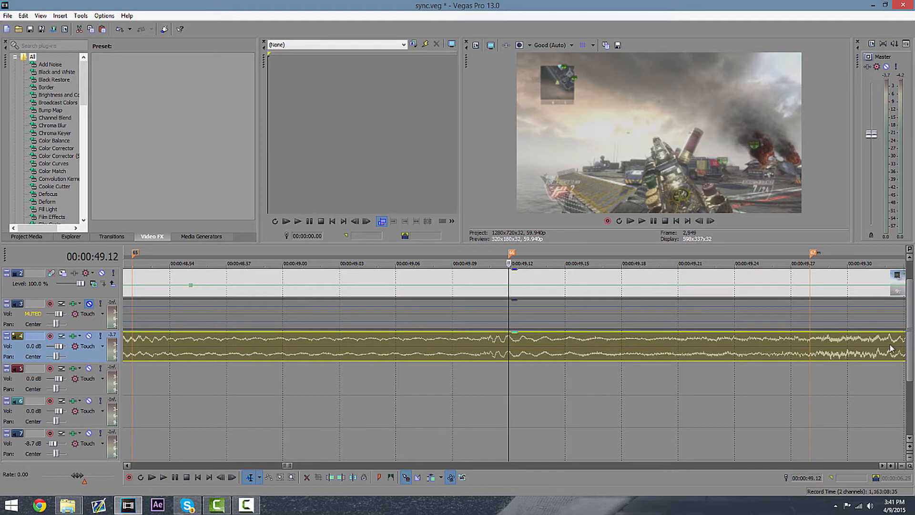
{"action": "scroll", "coordinate": [810, 347], "scroll_direction": "down", "scroll_amount": 3}
{"action": "left_click", "coordinate": [698, 348]}
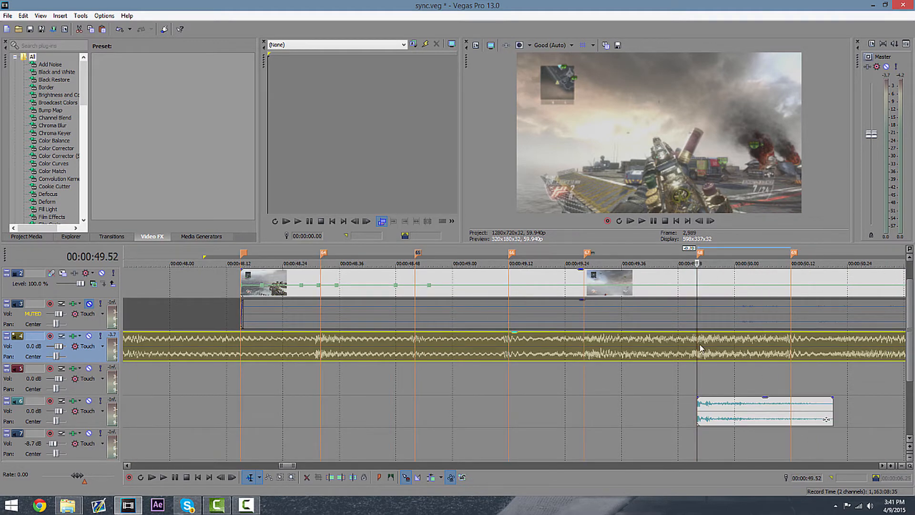
Zoom in and out around 49.5 seconds to inspect the beat positions and the sound-effect clip start.
{"action": "scroll", "coordinate": [686, 265], "scroll_direction": "up", "scroll_amount": 3}
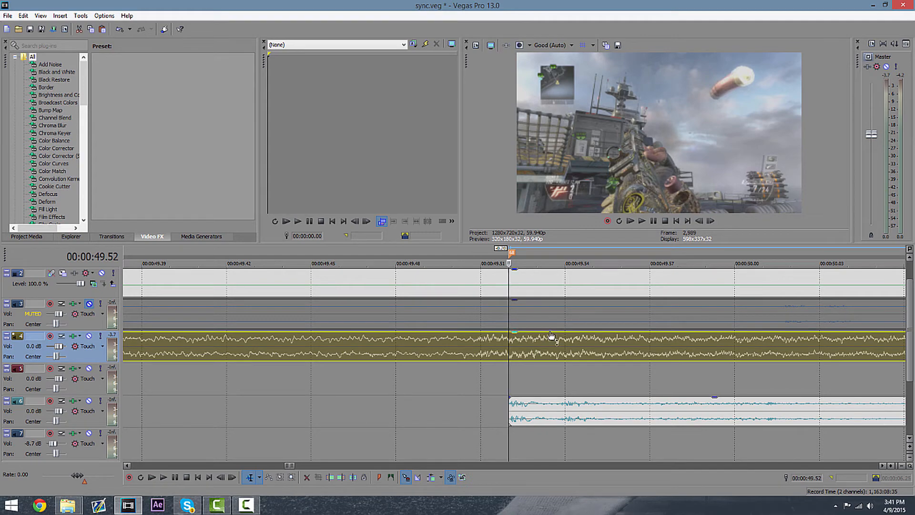
{"action": "scroll", "coordinate": [552, 339], "scroll_direction": "down", "scroll_amount": 3}
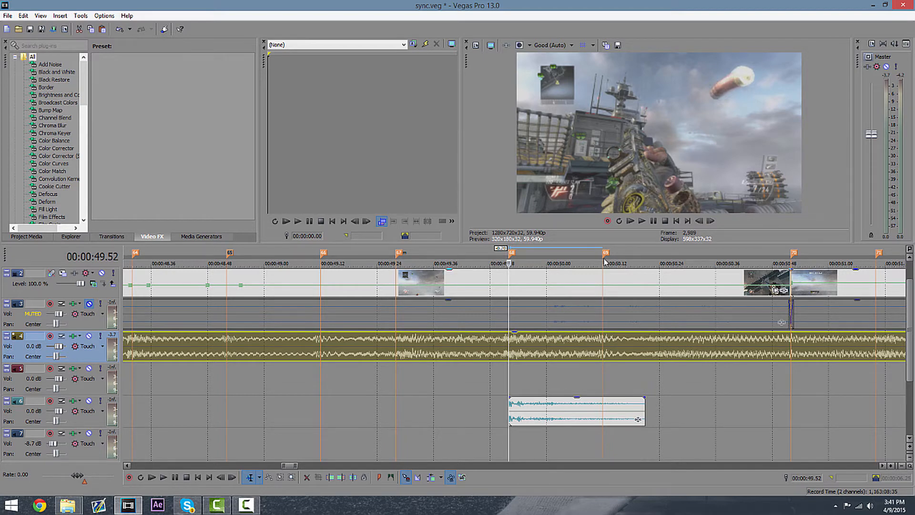
{"action": "scroll", "coordinate": [537, 328], "scroll_direction": "up", "scroll_amount": 5}
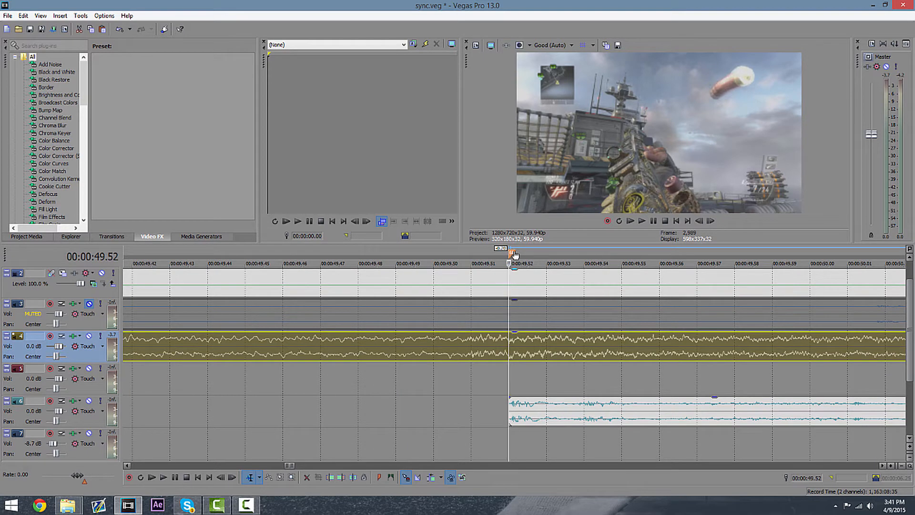
{"action": "mouse_move", "coordinate": [512, 254]}
{"action": "left_mouse_down"}
{"action": "mouse_move", "coordinate": [410, 269]}
{"action": "mouse_move", "coordinate": [504, 275]}
{"action": "left_mouse_up"}
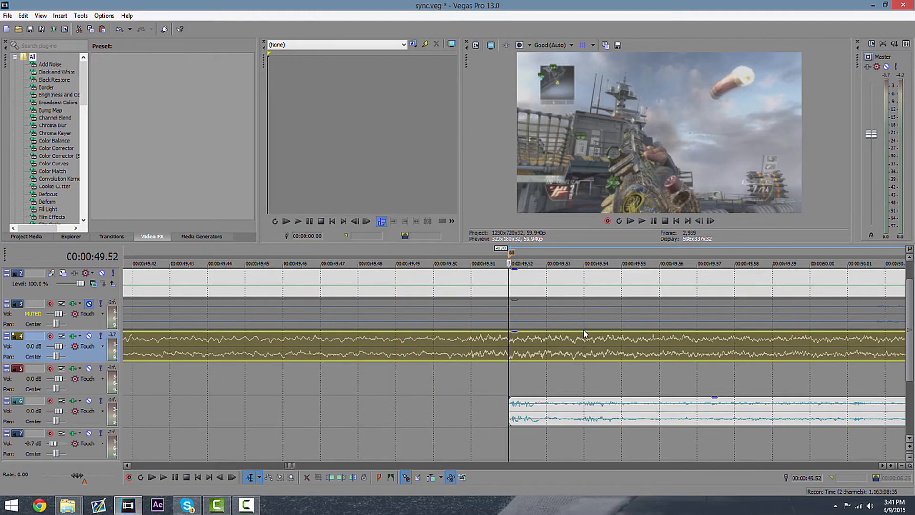
{"action": "scroll", "coordinate": [618, 374], "scroll_direction": "down", "scroll_amount": 5}
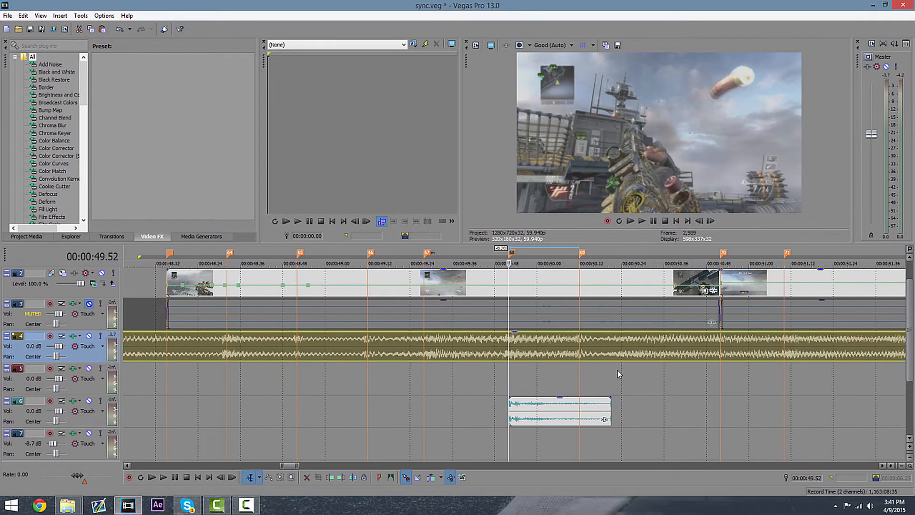
{"action": "left_click", "coordinate": [584, 387]}
{"action": "scroll", "coordinate": [584, 388], "scroll_direction": "right", "scroll_amount": 5}
{"action": "left_click", "coordinate": [288, 441]}
{"action": "scroll", "coordinate": [288, 441], "scroll_direction": "down", "scroll_amount": 3}
{"action": "left_click", "coordinate": [334, 387]}
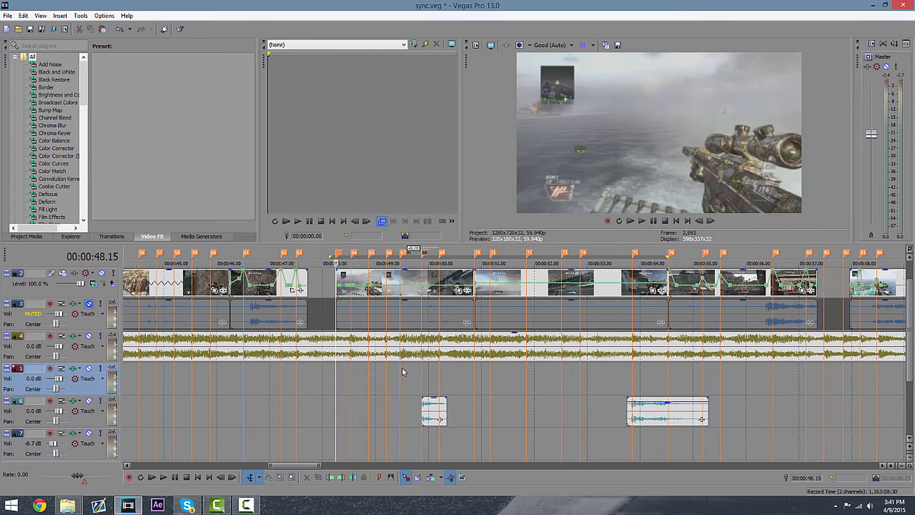
{"action": "scroll", "coordinate": [402, 368], "scroll_direction": "up", "scroll_amount": 6}
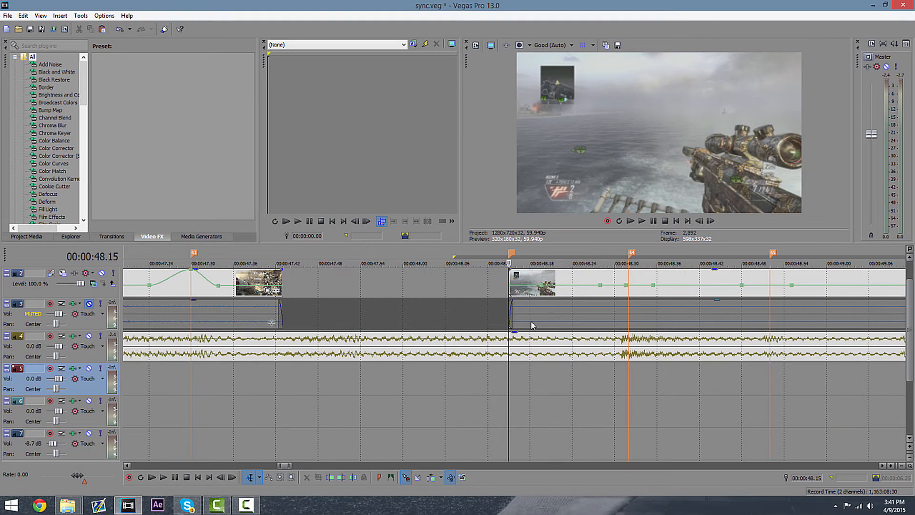
{"action": "left_click", "coordinate": [630, 371]}
{"action": "scroll", "coordinate": [629, 371], "scroll_direction": "down", "scroll_amount": 2}
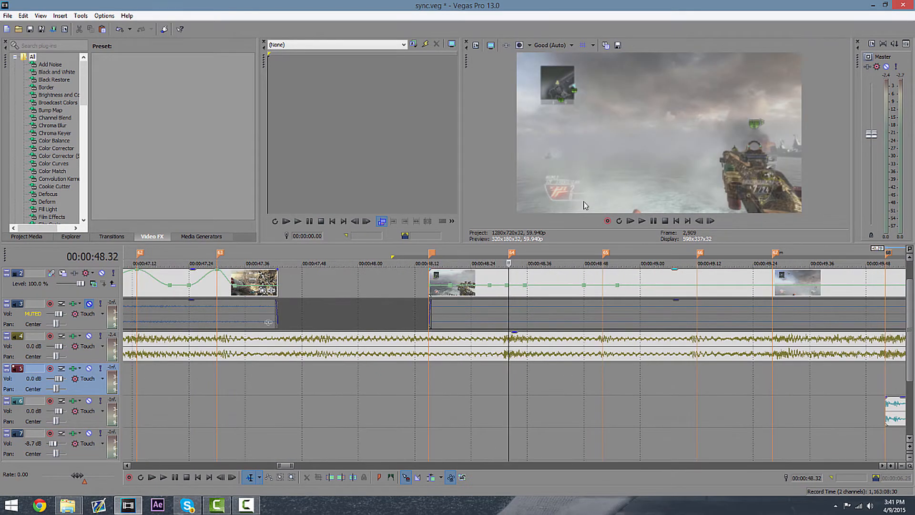
{"action": "scroll", "coordinate": [667, 298], "scroll_direction": "down", "scroll_amount": 3}
{"action": "scroll", "coordinate": [671, 301], "scroll_direction": "up", "scroll_amount": 4}
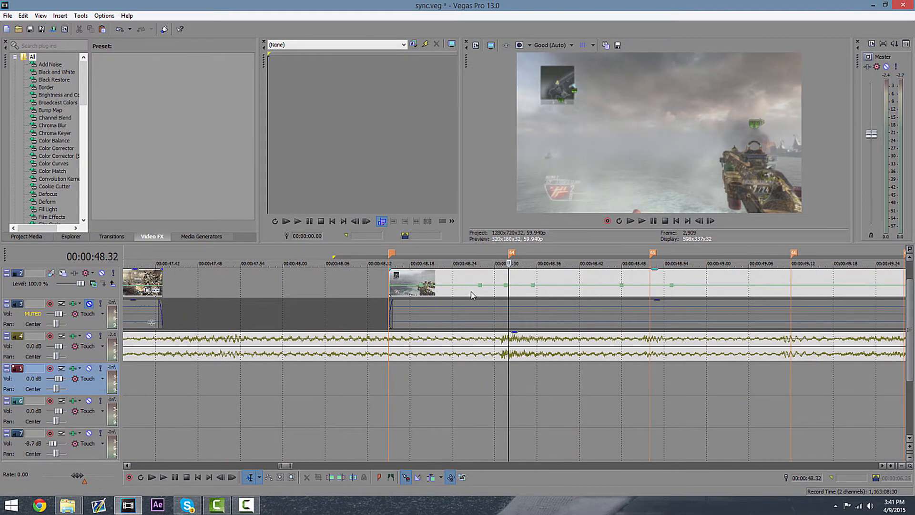
Add velocity envelope points at each beat marker across the clip starting at 48.15 seconds.
{"action": "mouse_move", "coordinate": [534, 289]}
{"action": "double_click", "coordinate": [760, 285]}
{"action": "double_click", "coordinate": [817, 289]}
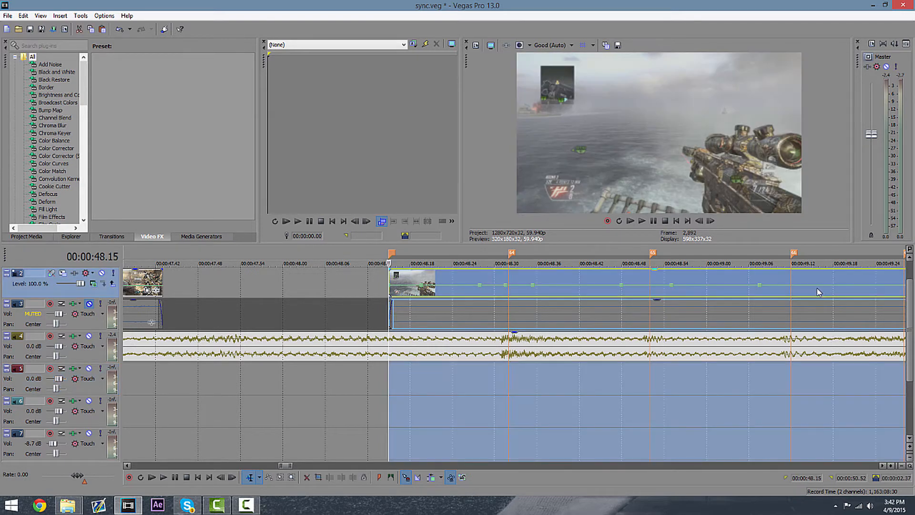
{"action": "double_click", "coordinate": [815, 285]}
{"action": "scroll", "coordinate": [848, 297], "scroll_direction": "down", "scroll_amount": 2}
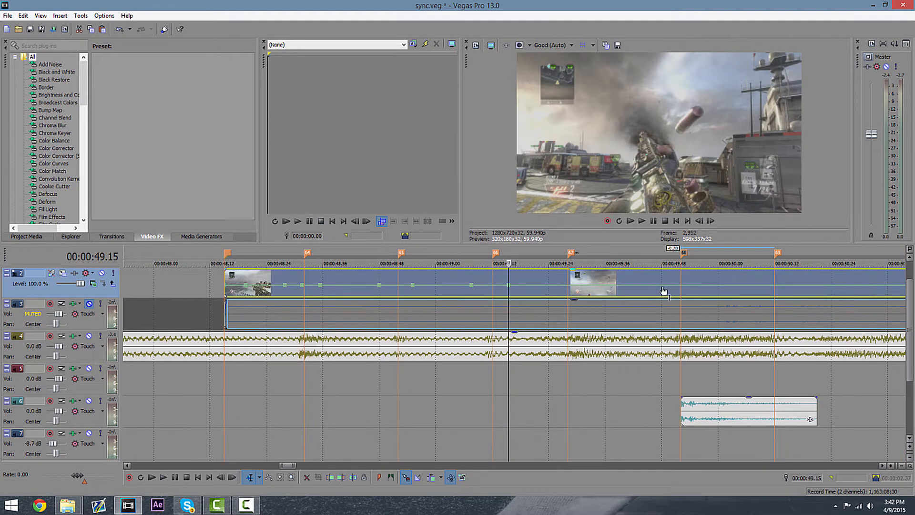
{"action": "left_click", "coordinate": [581, 288]}
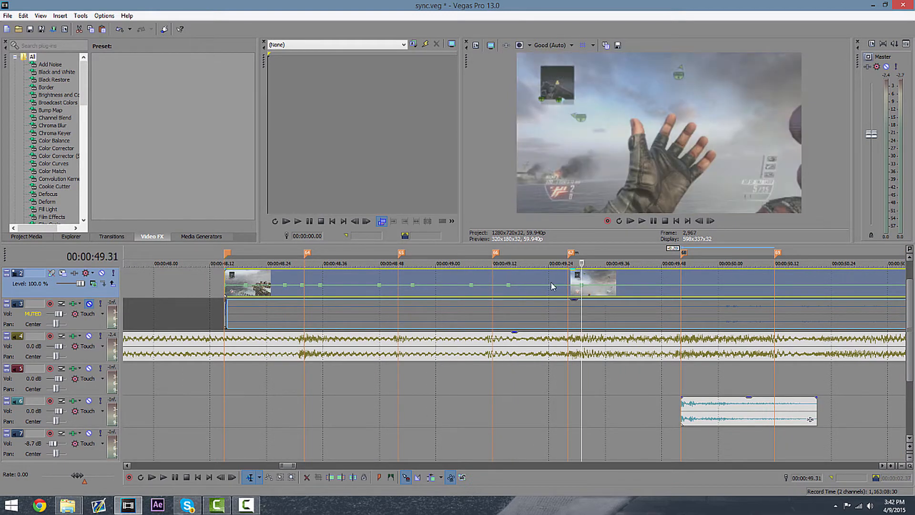
{"action": "double_click", "coordinate": [554, 285]}
{"action": "double_click", "coordinate": [669, 285]}
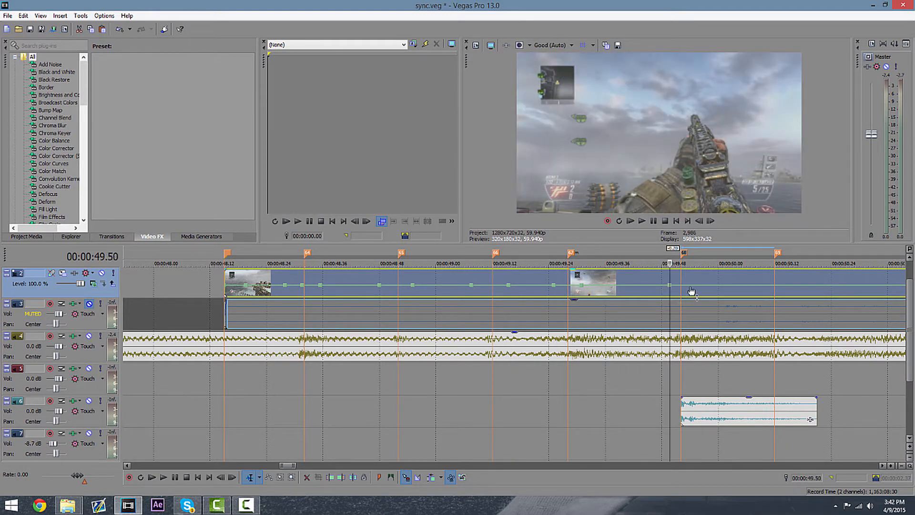
{"action": "double_click", "coordinate": [694, 285]}
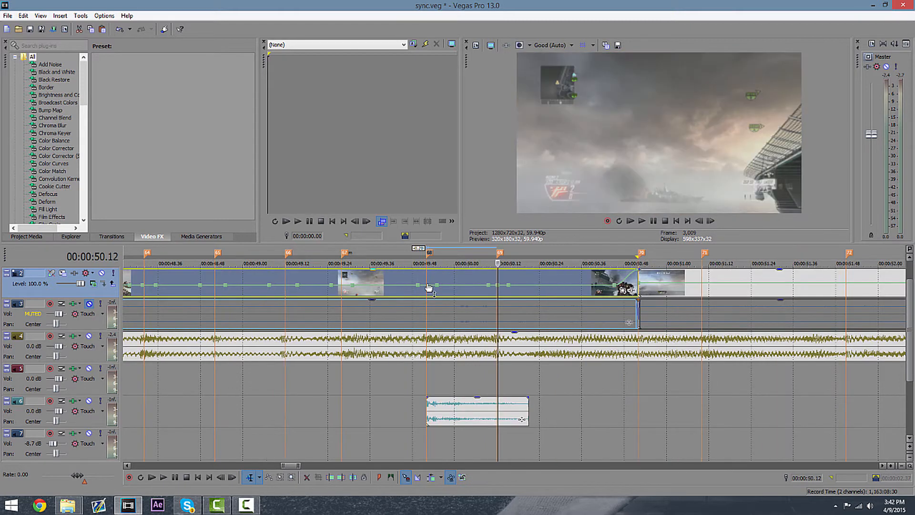
{"action": "double_click", "coordinate": [427, 285]}
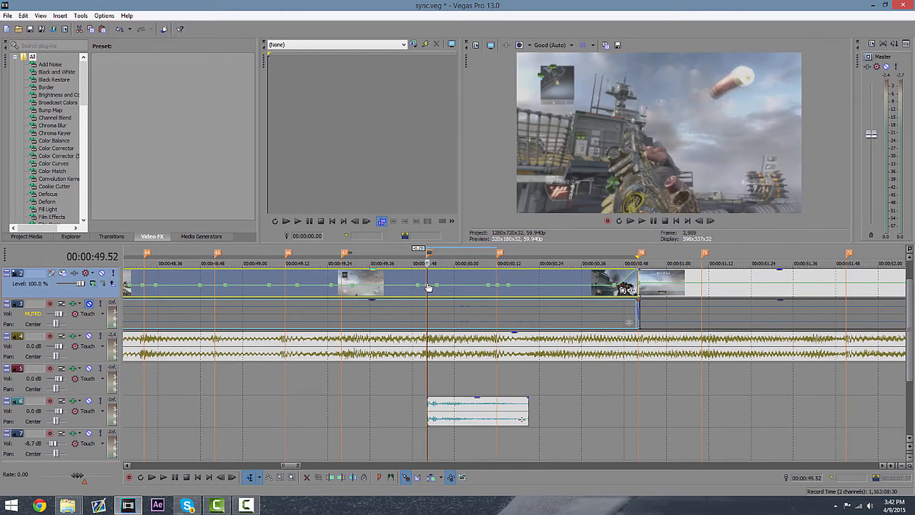
{"action": "left_click", "coordinate": [341, 286]}
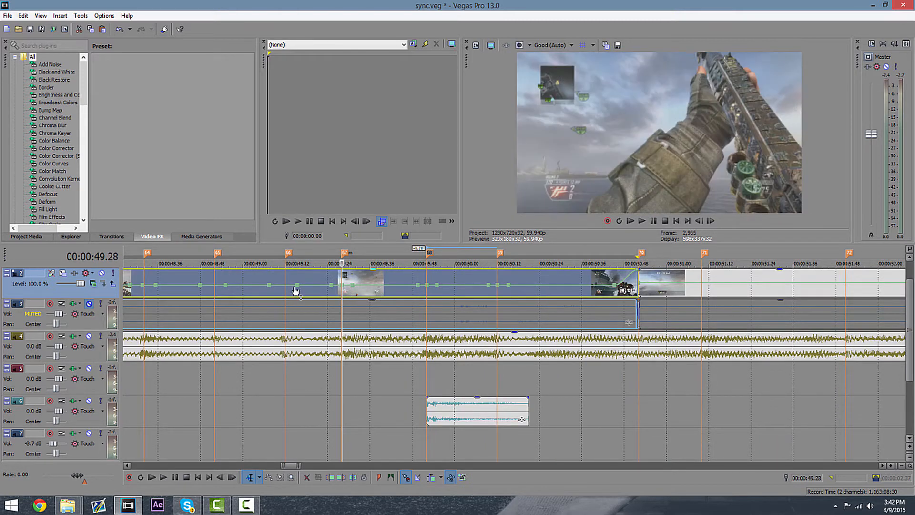
{"action": "double_click", "coordinate": [285, 286]}
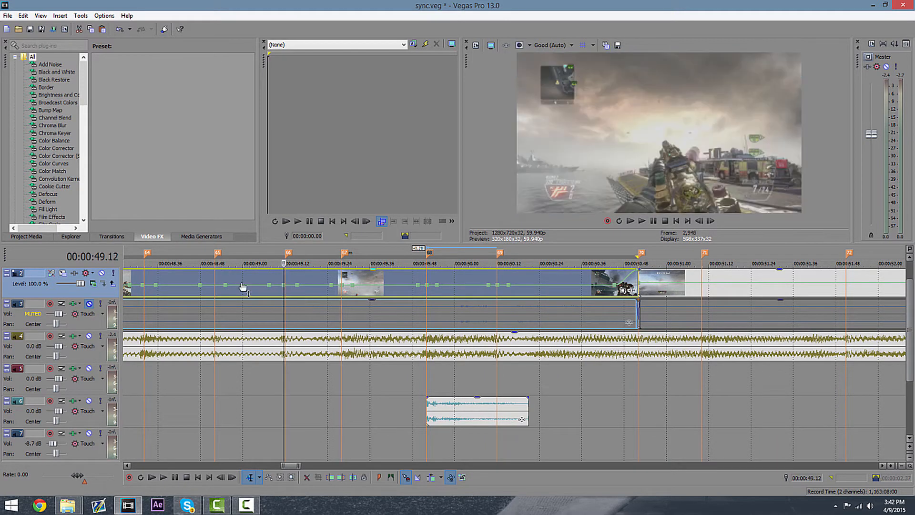
{"action": "double_click", "coordinate": [215, 285]}
Raise alternate velocity envelope points to form speed spikes on the beats in the first part of the clip.
{"action": "scroll", "coordinate": [295, 299], "scroll_direction": "down", "scroll_amount": 3}
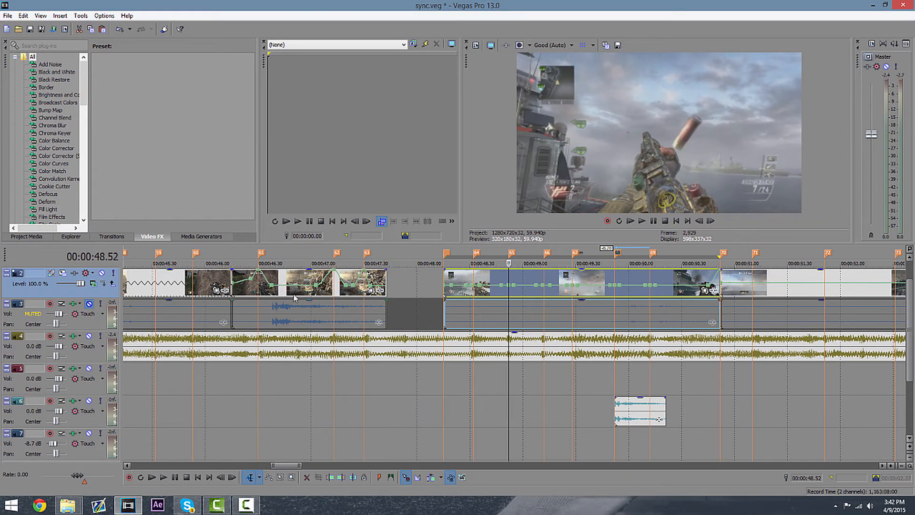
{"action": "left_click", "coordinate": [473, 286]}
{"action": "scroll", "coordinate": [590, 321], "scroll_direction": "up", "scroll_amount": 3}
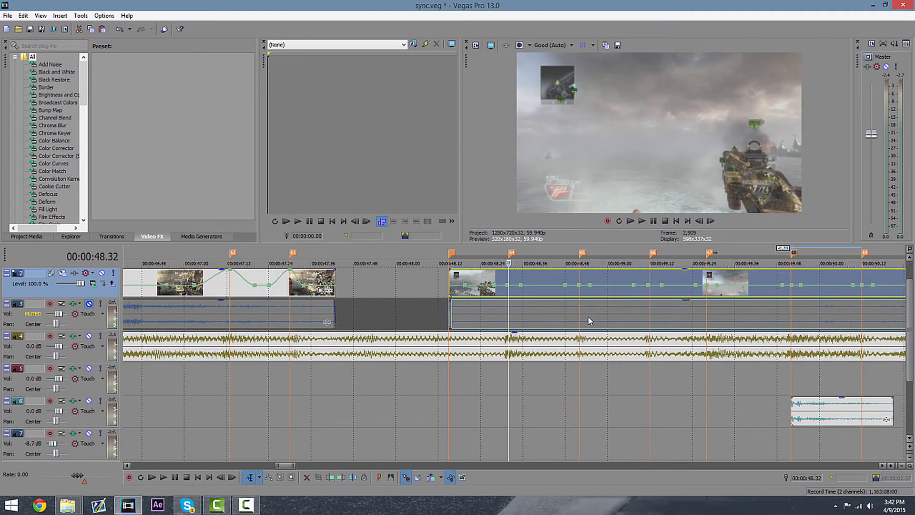
{"action": "scroll", "coordinate": [665, 326], "scroll_direction": "down", "scroll_amount": 3}
{"action": "left_click", "coordinate": [651, 296]}
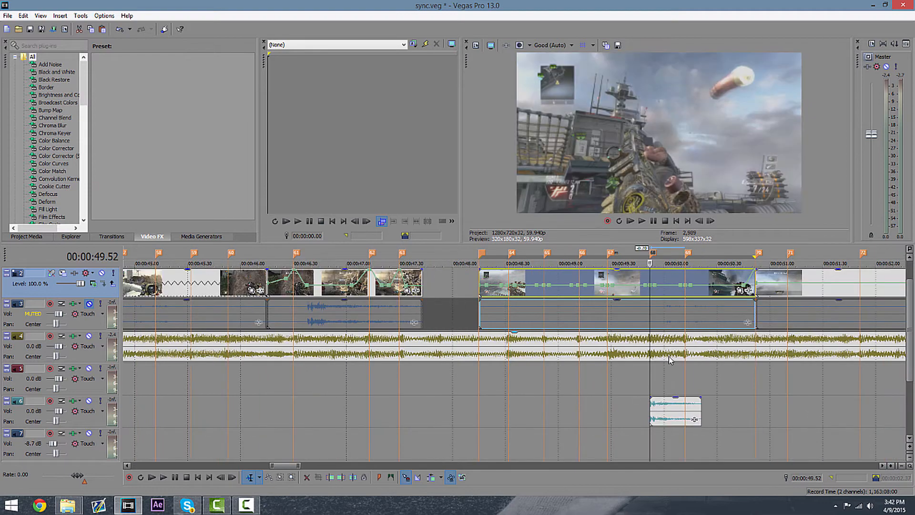
{"action": "scroll", "coordinate": [662, 402], "scroll_direction": "up", "scroll_amount": 2}
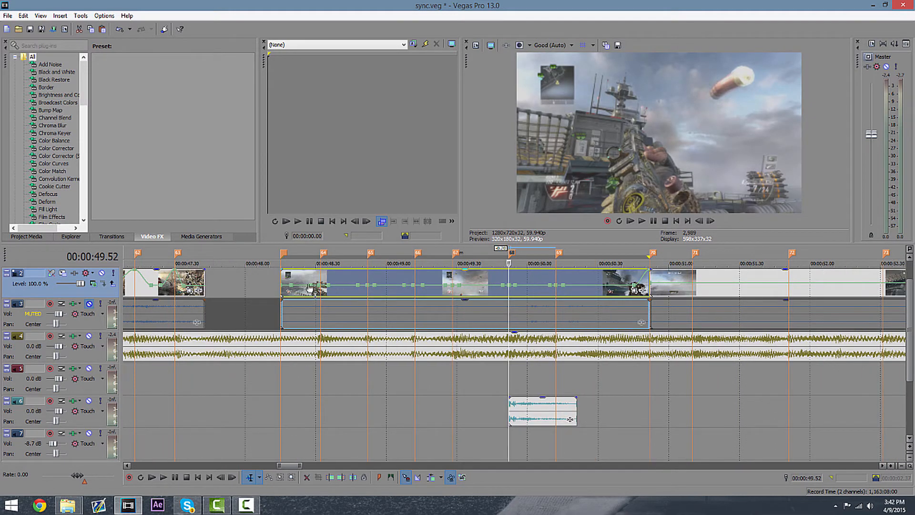
{"action": "mouse_move", "coordinate": [280, 286]}
{"action": "left_mouse_down"}
{"action": "mouse_move", "coordinate": [276, 270]}
{"action": "mouse_move", "coordinate": [281, 286]}
{"action": "left_mouse_up"}
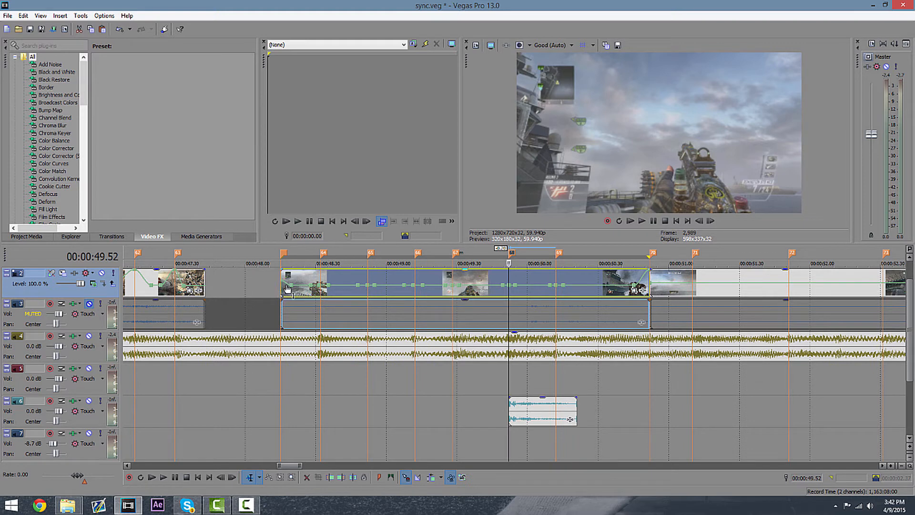
{"action": "mouse_move", "coordinate": [323, 289]}
{"action": "left_click_drag", "start_coordinate": [322, 286], "coordinate": [368, 282]}
{"action": "left_click_drag", "start_coordinate": [452, 285], "coordinate": [452, 281]}
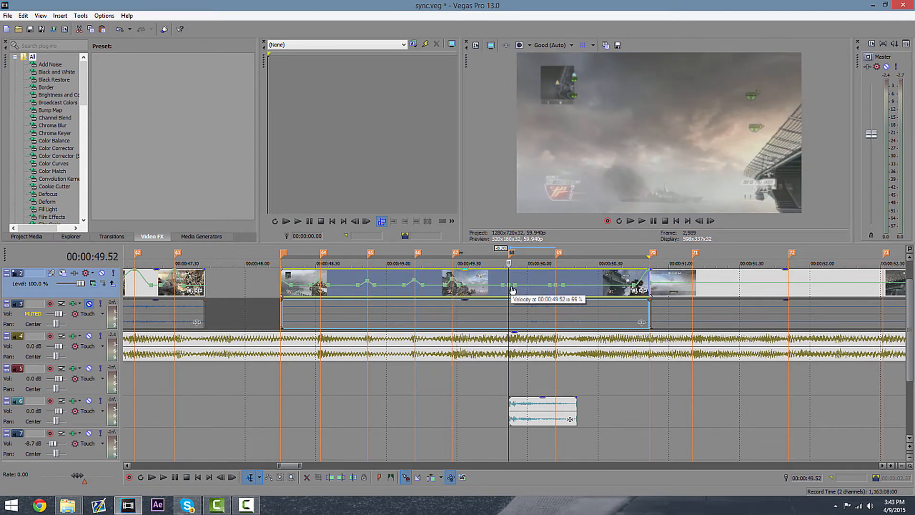
Extend the velocity speed spikes to the remaining beat points up to about 50.3 seconds.
{"action": "left_click_drag", "start_coordinate": [508, 285], "coordinate": [556, 271]}
{"action": "mouse_move", "coordinate": [452, 285]}
{"action": "left_mouse_down"}
{"action": "mouse_move", "coordinate": [462, 267]}
{"action": "mouse_move", "coordinate": [557, 279]}
{"action": "left_mouse_up"}
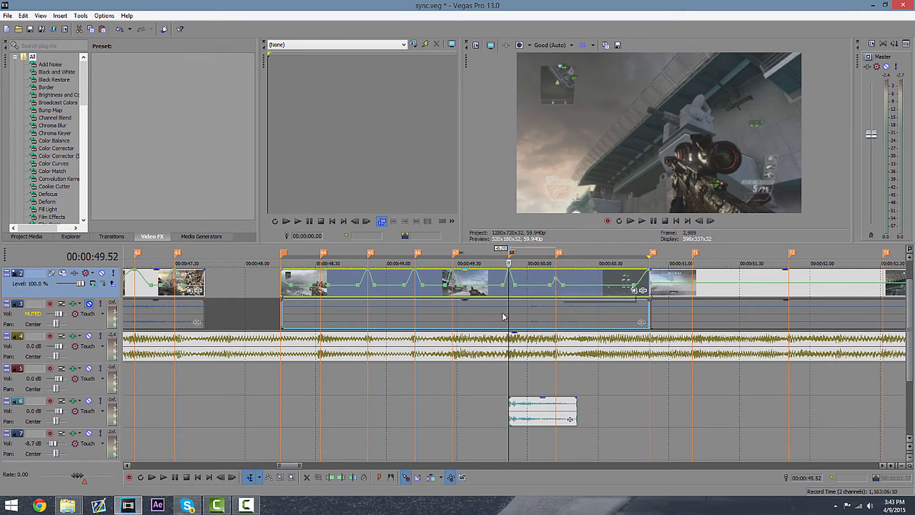
{"action": "scroll", "coordinate": [283, 284], "scroll_direction": "up", "scroll_amount": 2}
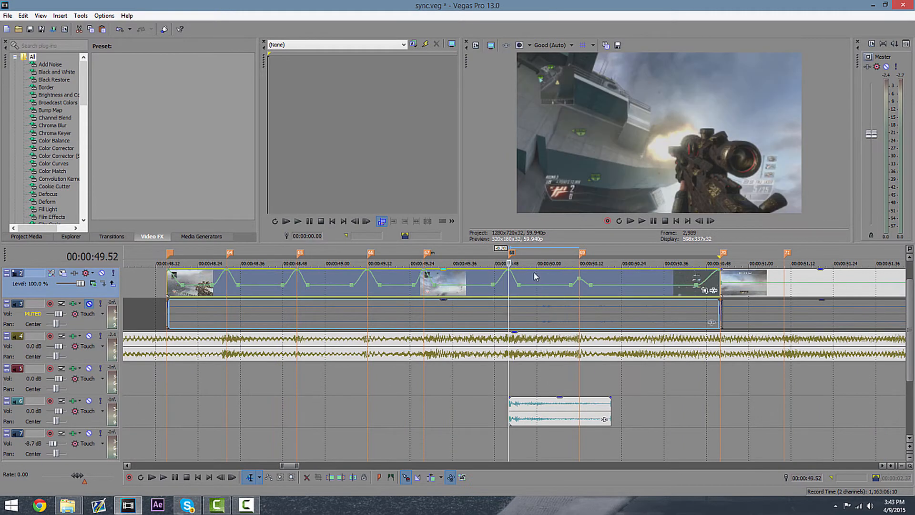
{"action": "left_click_drag", "start_coordinate": [493, 285], "coordinate": [499, 287]}
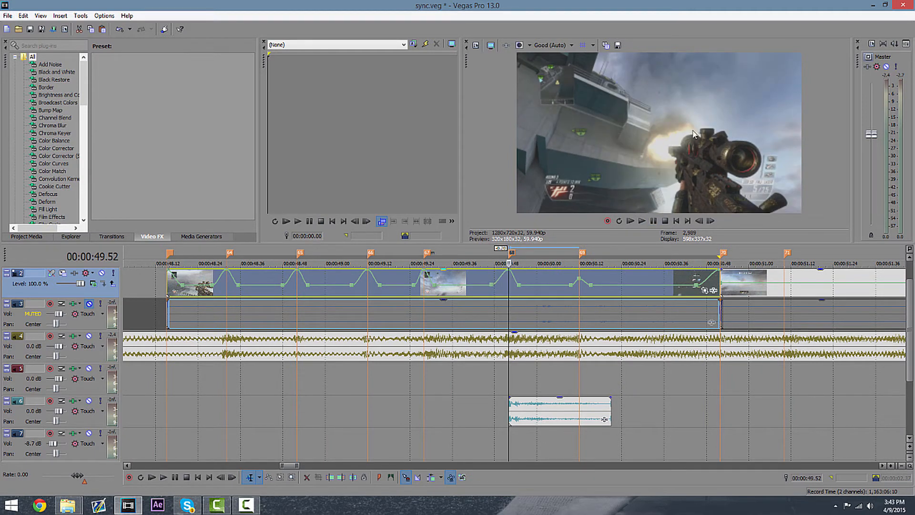
{"action": "scroll", "coordinate": [507, 300], "scroll_direction": "down", "scroll_amount": 2}
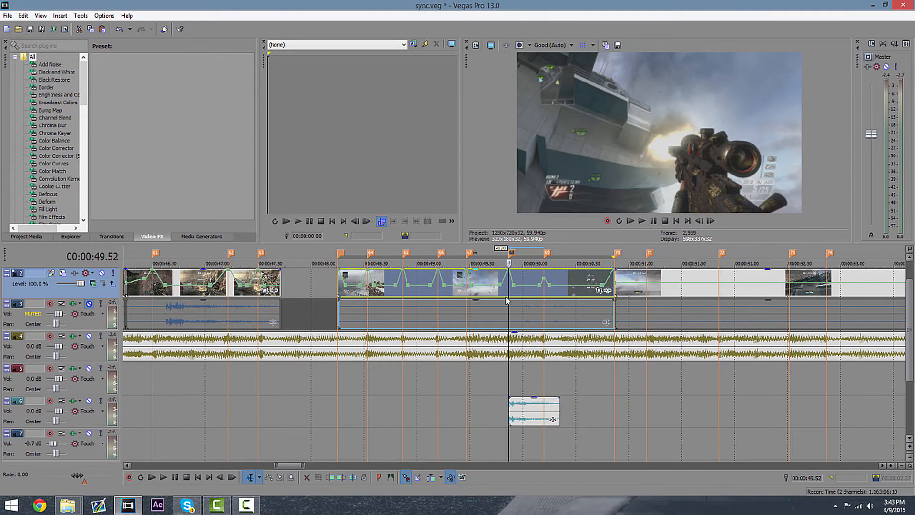
Play back the clip around 49 to 50 seconds to check the velocity spikes against the beat markers.
{"action": "scroll", "coordinate": [506, 300], "scroll_direction": "up", "scroll_amount": 1}
{"action": "left_click", "coordinate": [643, 221]}
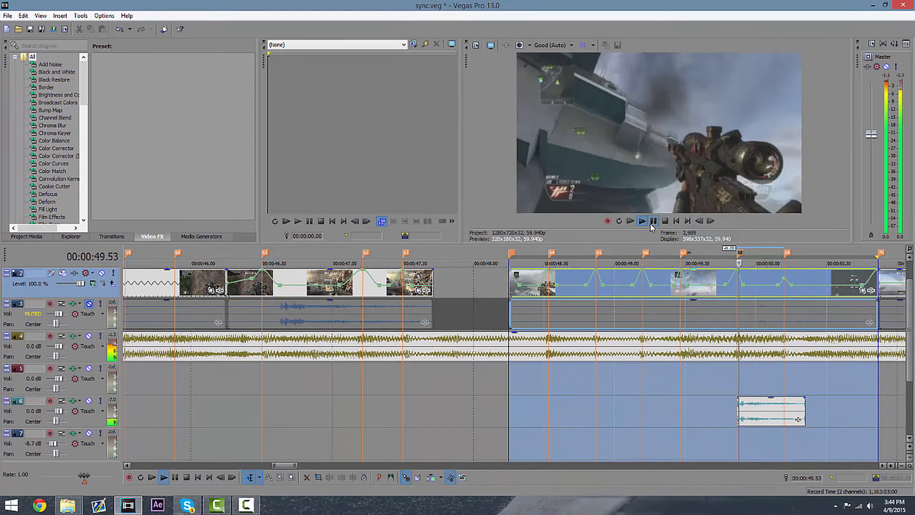
{"action": "left_click", "coordinate": [815, 431]}
{"action": "left_click", "coordinate": [734, 380]}
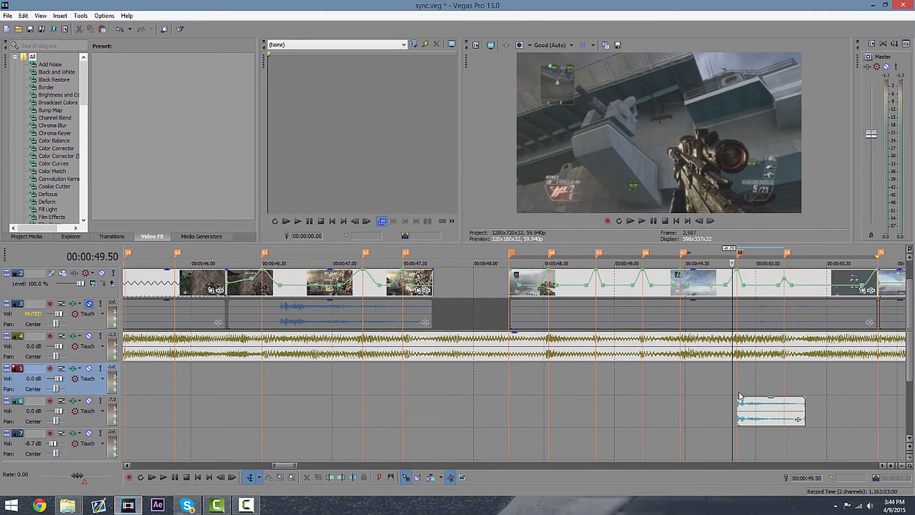
{"action": "left_click", "coordinate": [641, 222]}
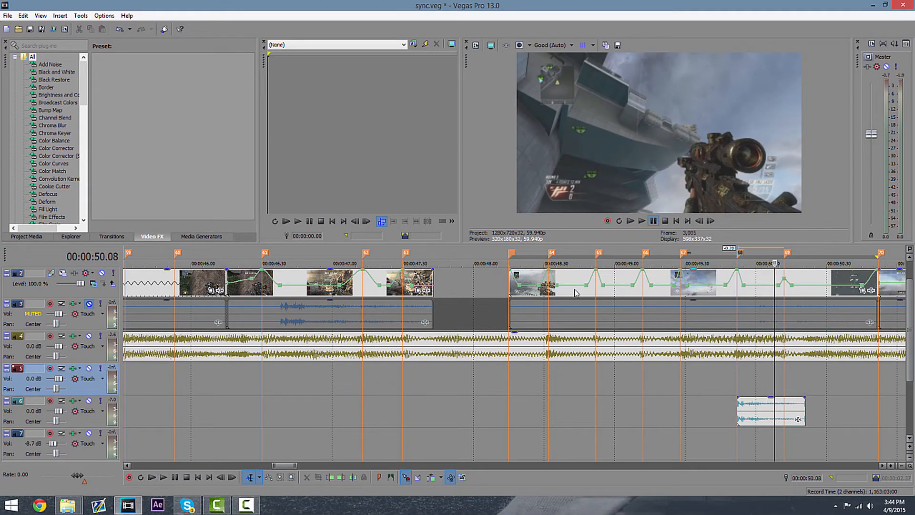
{"action": "left_click", "coordinate": [648, 272]}
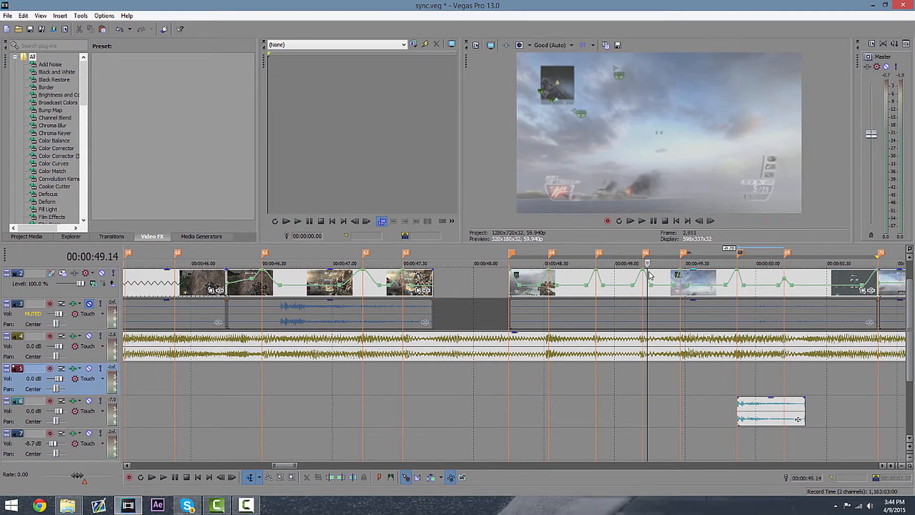
{"action": "left_click", "coordinate": [645, 285]}
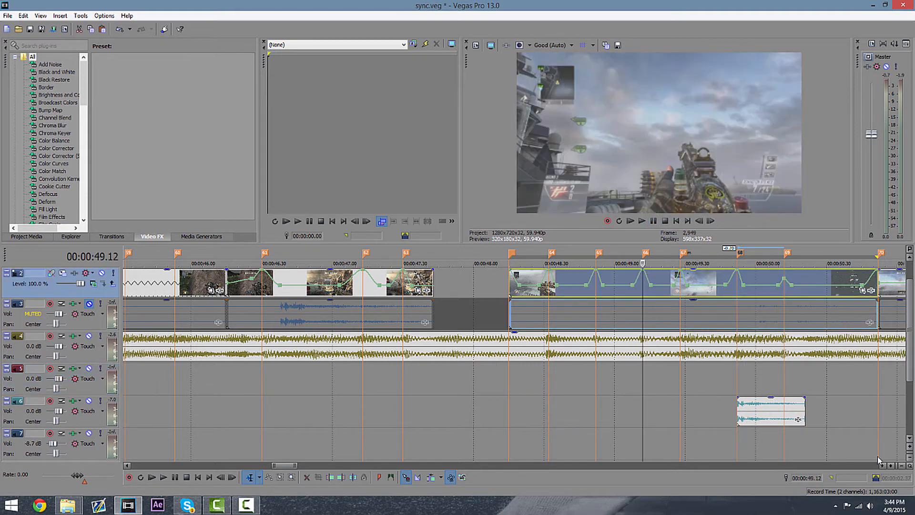
{"action": "scroll", "coordinate": [751, 421], "scroll_direction": "down", "scroll_amount": 2}
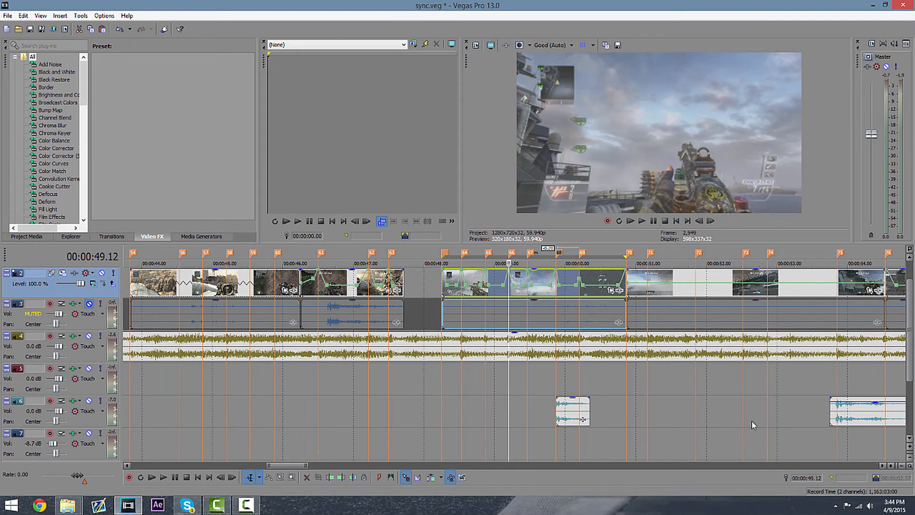
{"action": "left_click", "coordinate": [607, 395]}
Shift the velocity envelope point near 51 seconds slightly later, to about 51.03 seconds.
{"action": "scroll", "coordinate": [607, 395], "scroll_direction": "up", "scroll_amount": 4}
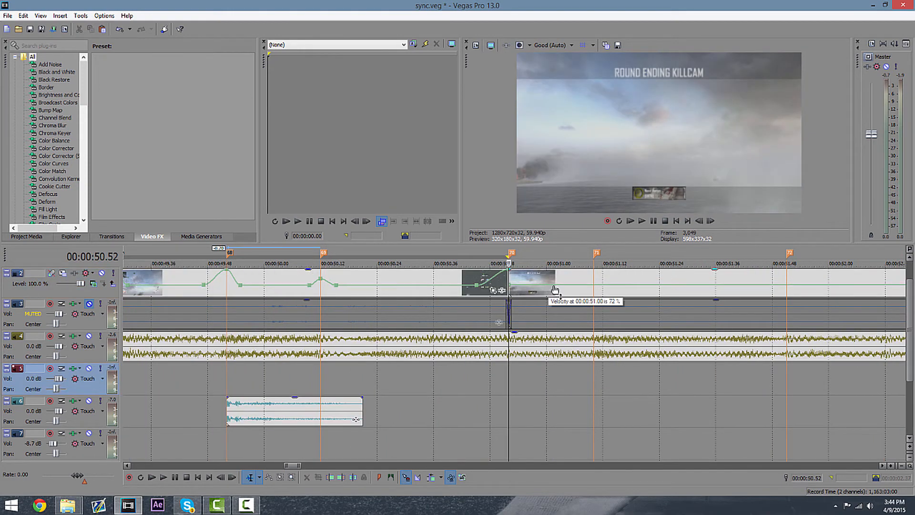
{"action": "left_click_drag", "start_coordinate": [554, 289], "coordinate": [556, 290]}
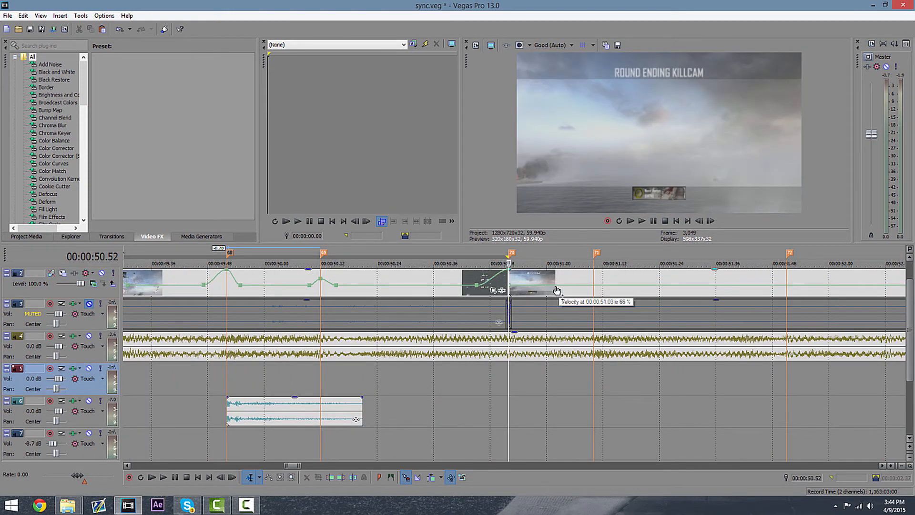
{"action": "scroll", "coordinate": [620, 290], "scroll_direction": "down", "scroll_amount": 1}
{"action": "left_click", "coordinate": [653, 290]}
{"action": "left_click", "coordinate": [651, 290]}
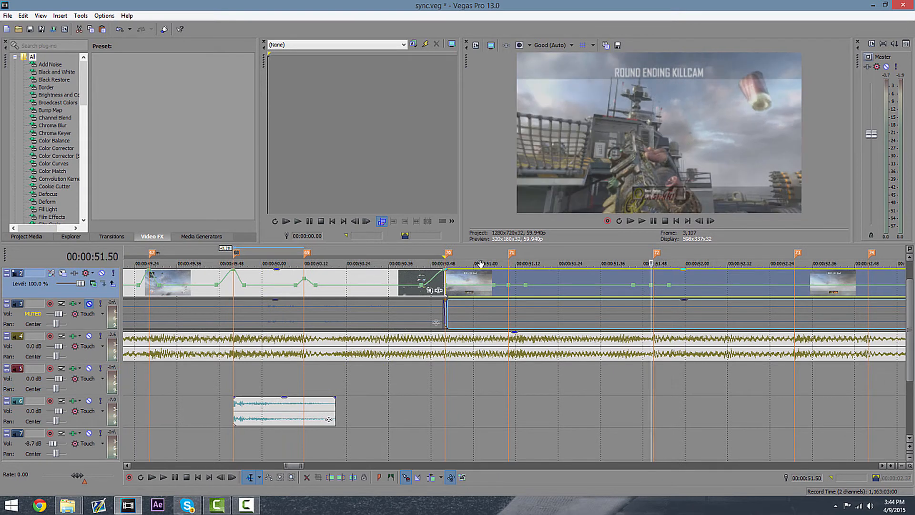
{"action": "left_click", "coordinate": [441, 280]}
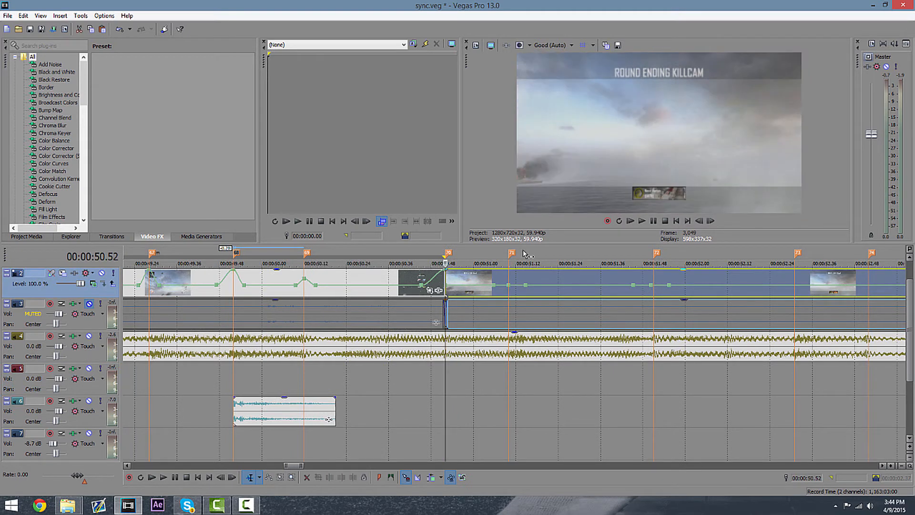
Step through the playback from about 51 to 52 seconds to locate the following beats.
{"action": "left_click", "coordinate": [710, 221]}
{"action": "left_click", "coordinate": [710, 221]}
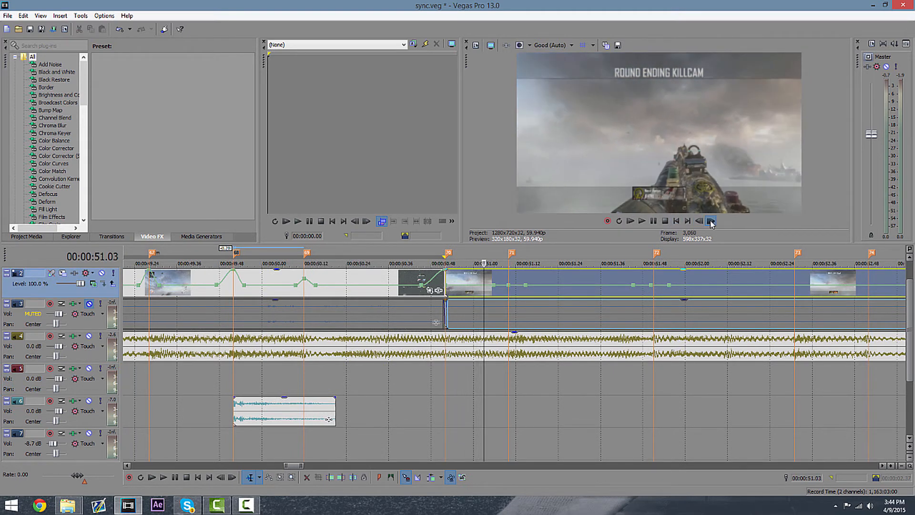
{"action": "left_click", "coordinate": [710, 221]}
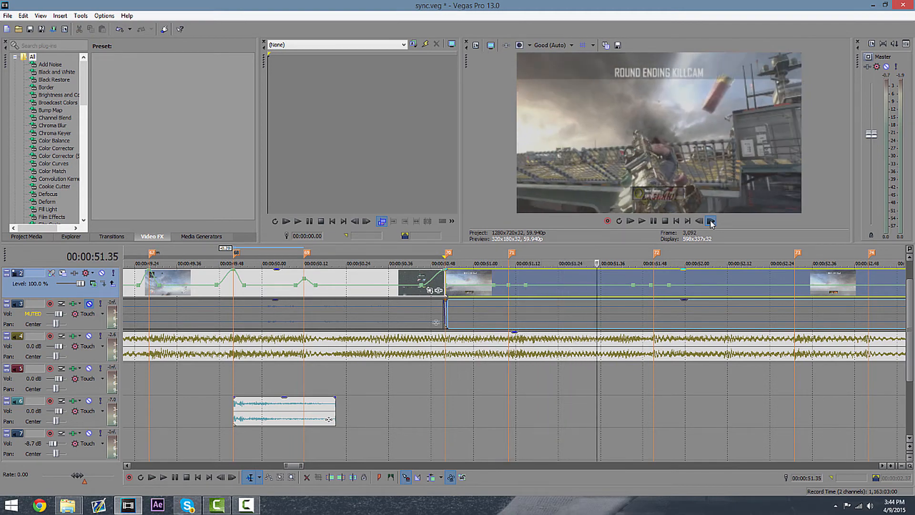
{"action": "left_click", "coordinate": [710, 220]}
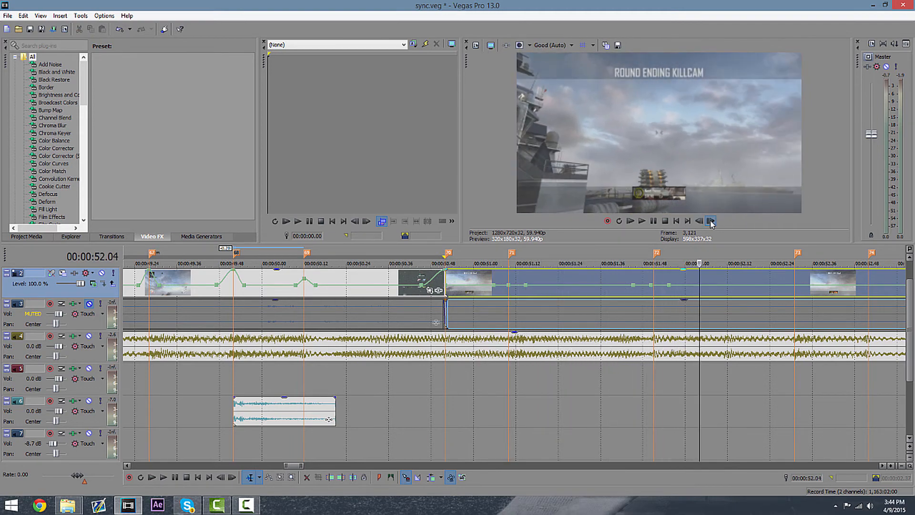
{"action": "scroll", "coordinate": [688, 336], "scroll_direction": "down", "scroll_amount": 1}
{"action": "scroll", "coordinate": [302, 303], "scroll_direction": "down", "scroll_amount": 1}
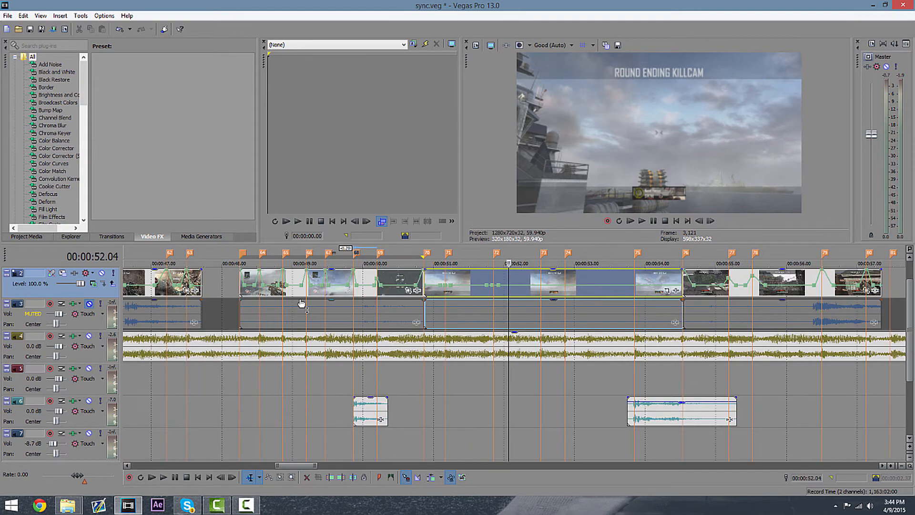
{"action": "left_click", "coordinate": [241, 278]}
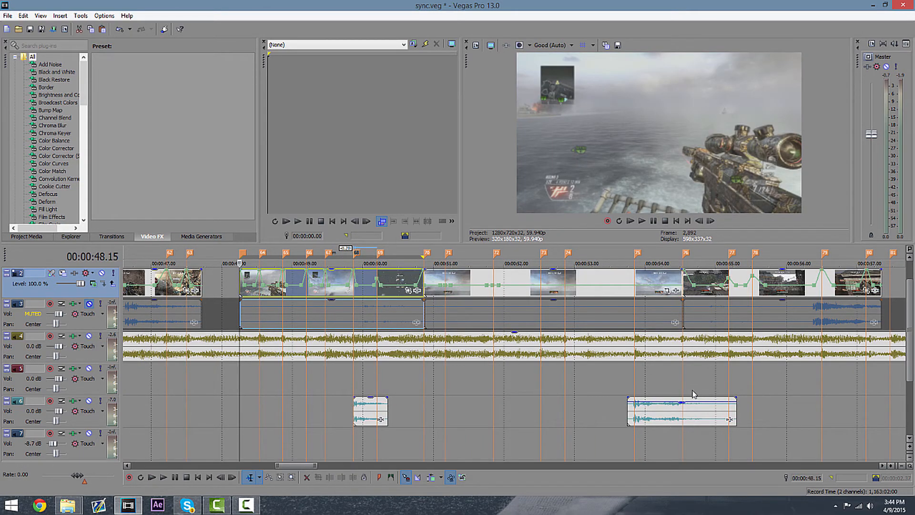
{"action": "left_click_drag", "start_coordinate": [693, 393], "coordinate": [425, 394]}
{"action": "scroll", "coordinate": [559, 312], "scroll_direction": "up", "scroll_amount": 2}
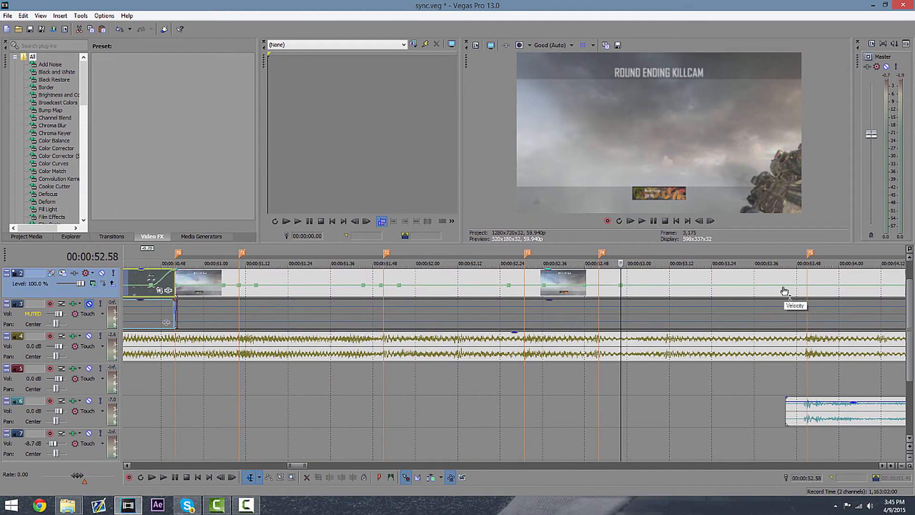
Add velocity envelope points at the beat markers between about 52.3 and 53.8 seconds.
{"action": "double_click", "coordinate": [782, 287]}
{"action": "double_click", "coordinate": [835, 286]}
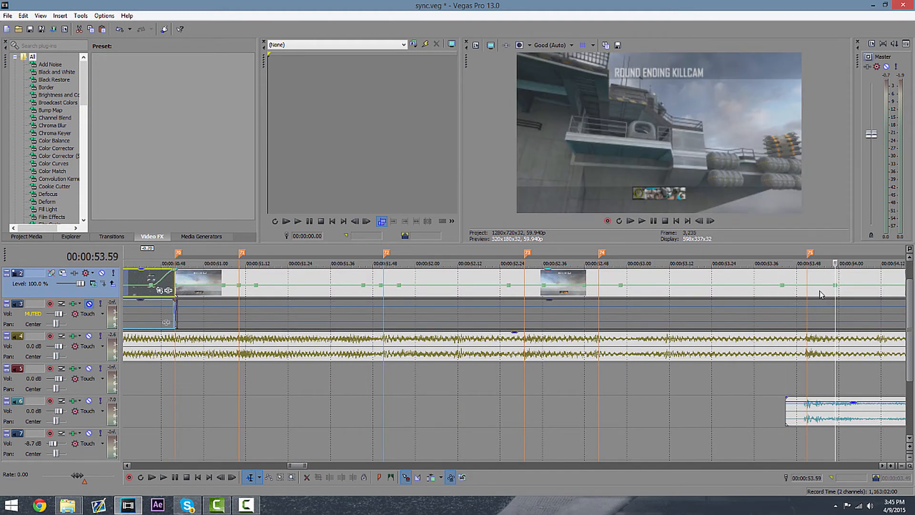
{"action": "double_click", "coordinate": [809, 286]}
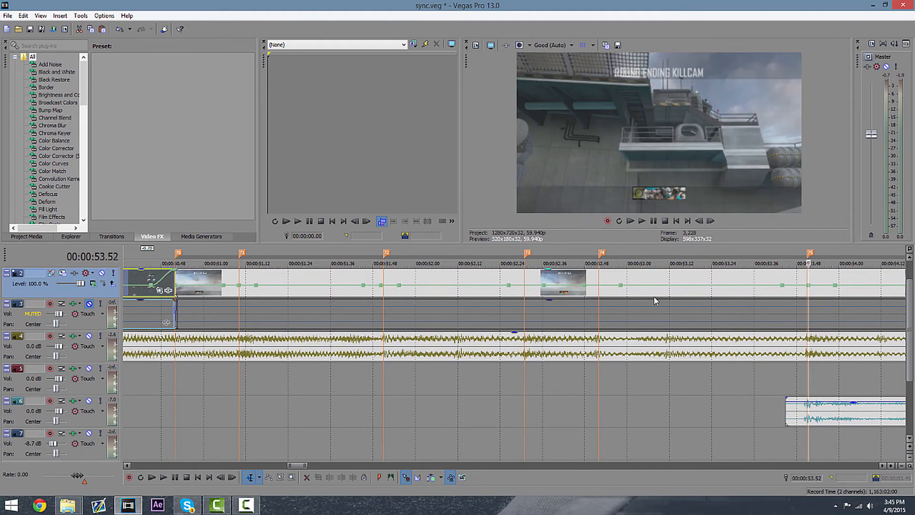
{"action": "double_click", "coordinate": [598, 285]}
{"action": "double_click", "coordinate": [525, 286]}
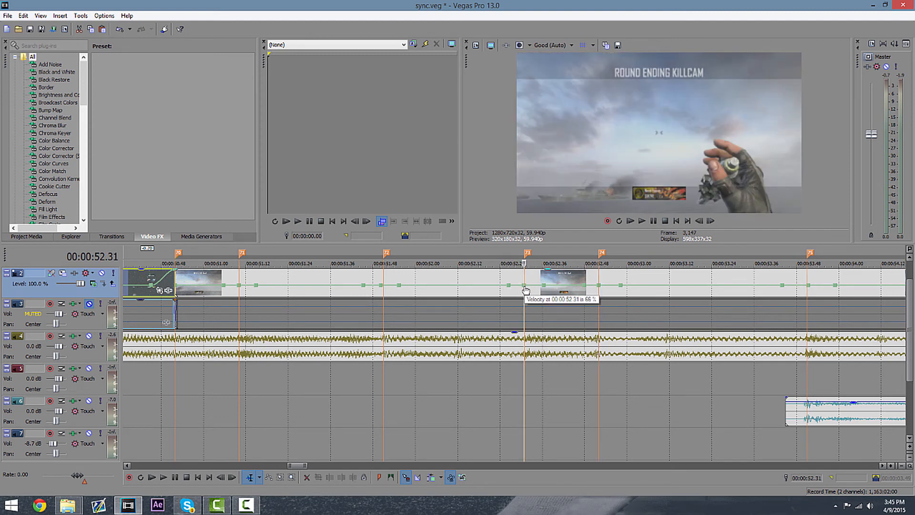
Raise the velocity envelope points at the beats around 51.0, 51.1 and 53.44 seconds to form speed spikes.
{"action": "scroll", "coordinate": [769, 317], "scroll_direction": "down", "scroll_amount": 2}
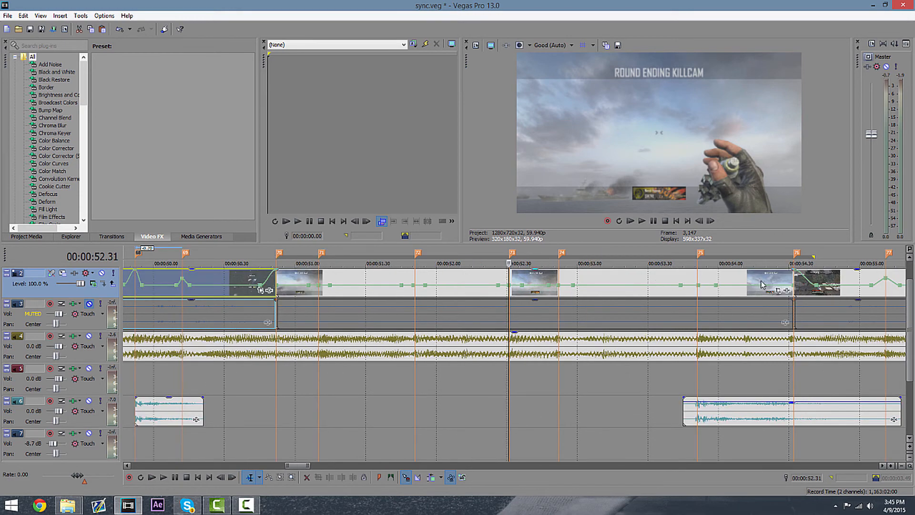
{"action": "left_click", "coordinate": [700, 284]}
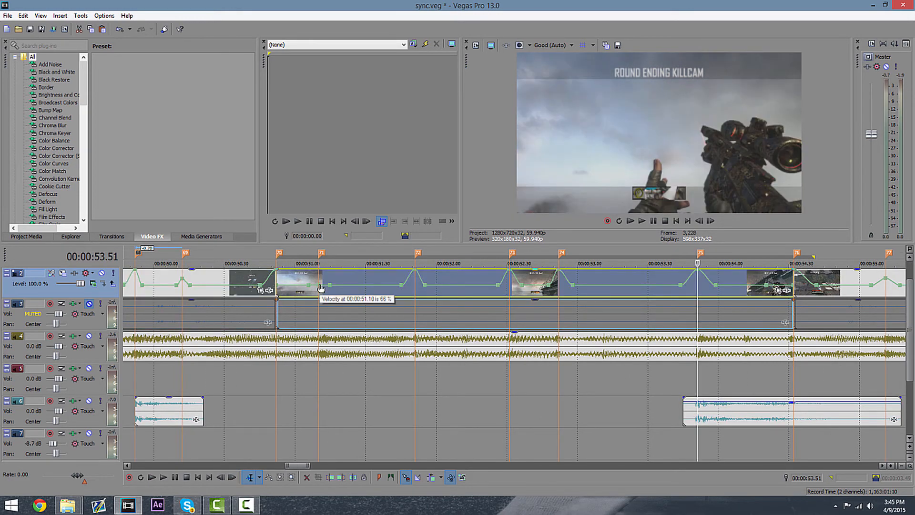
{"action": "left_click_drag", "start_coordinate": [320, 288], "coordinate": [319, 269]}
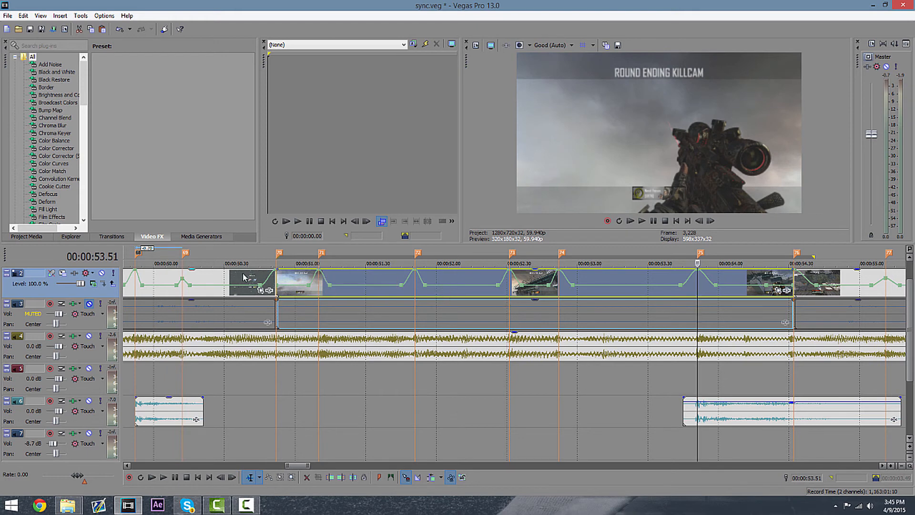
{"action": "left_click", "coordinate": [288, 308]}
{"action": "left_click_drag", "start_coordinate": [278, 285], "coordinate": [277, 269]}
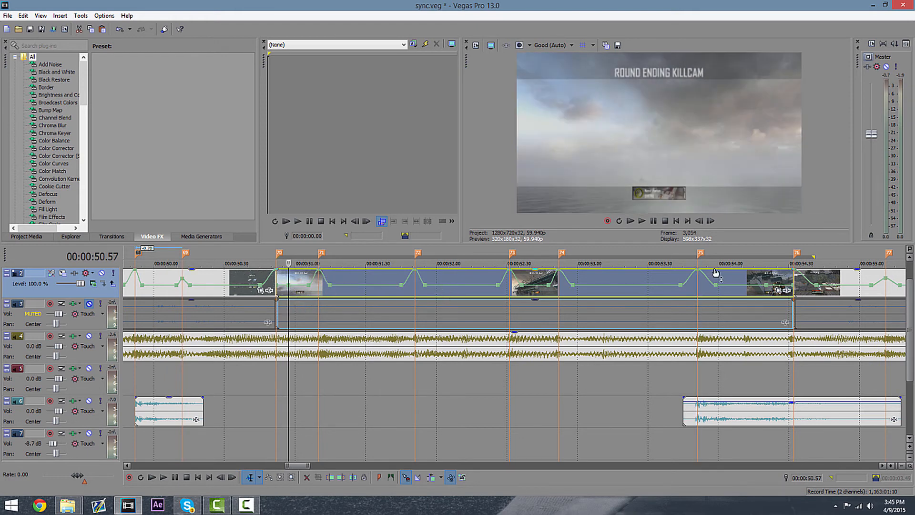
{"action": "left_click", "coordinate": [698, 275]}
{"action": "left_click", "coordinate": [559, 274]}
{"action": "left_click", "coordinate": [641, 221]}
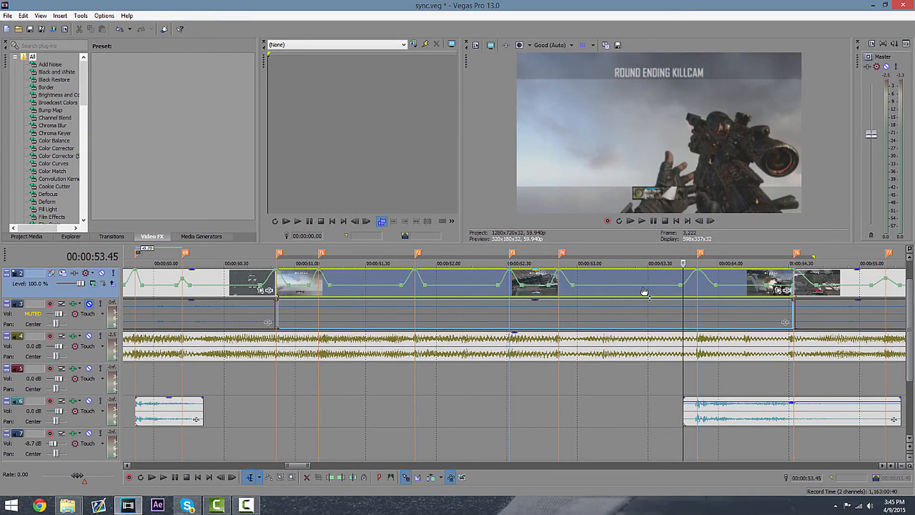
{"action": "left_click", "coordinate": [697, 291]}
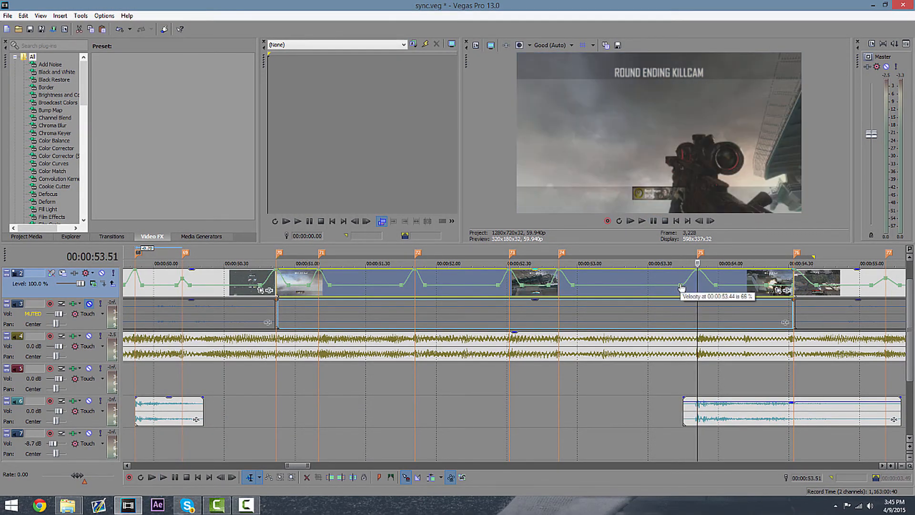
{"action": "left_click_drag", "start_coordinate": [681, 287], "coordinate": [684, 275]}
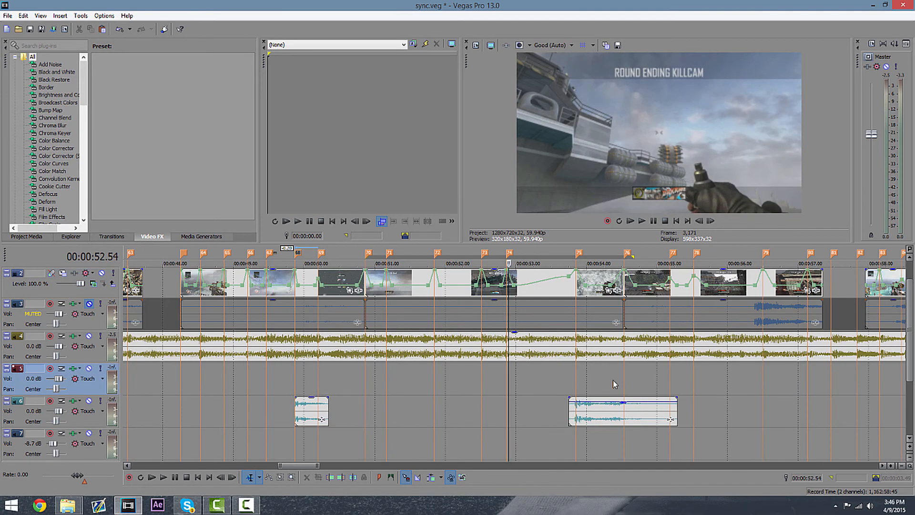
Play back the section from about 48 to 54 seconds to check the clip's sync with the music.
{"action": "left_click_drag", "start_coordinate": [622, 380], "coordinate": [187, 379]}
{"action": "key", "text": "space"}
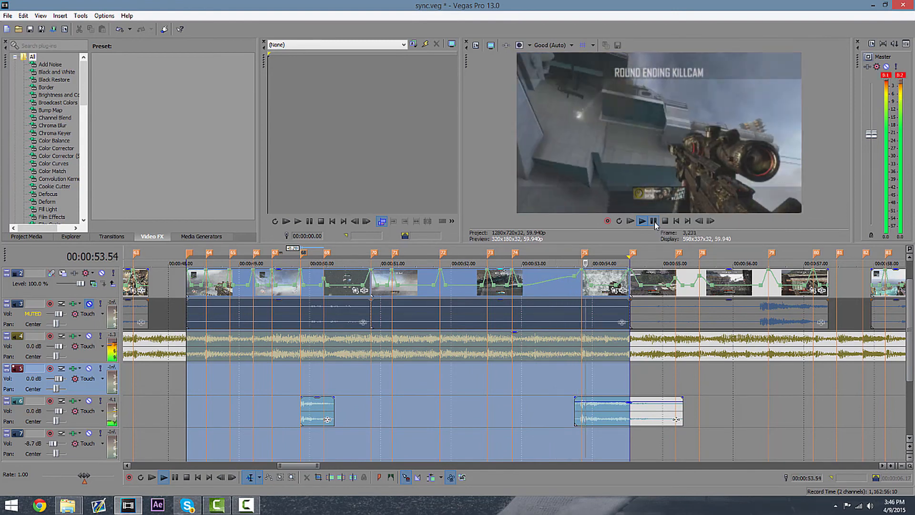
{"action": "left_click", "coordinate": [653, 220]}
{"action": "left_click", "coordinate": [631, 373]}
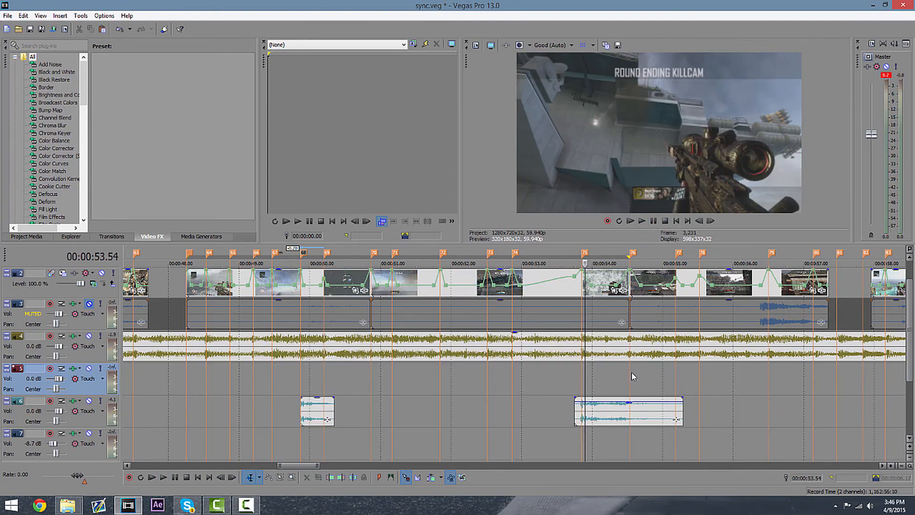
{"action": "left_click", "coordinate": [584, 380]}
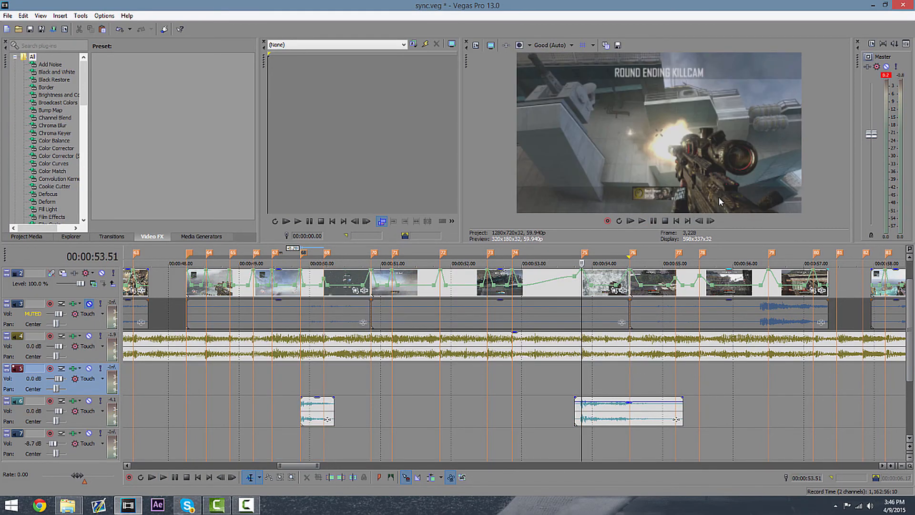
{"action": "key", "text": "space"}
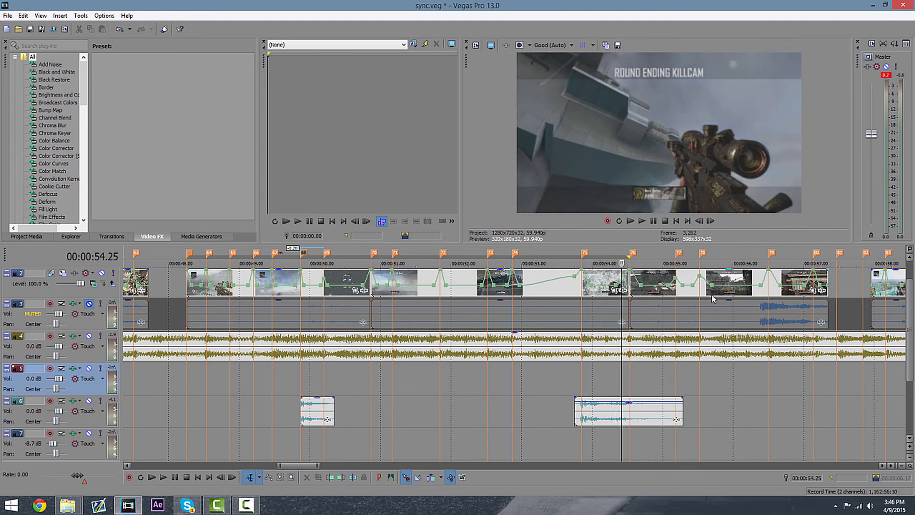
{"action": "left_click", "coordinate": [634, 285]}
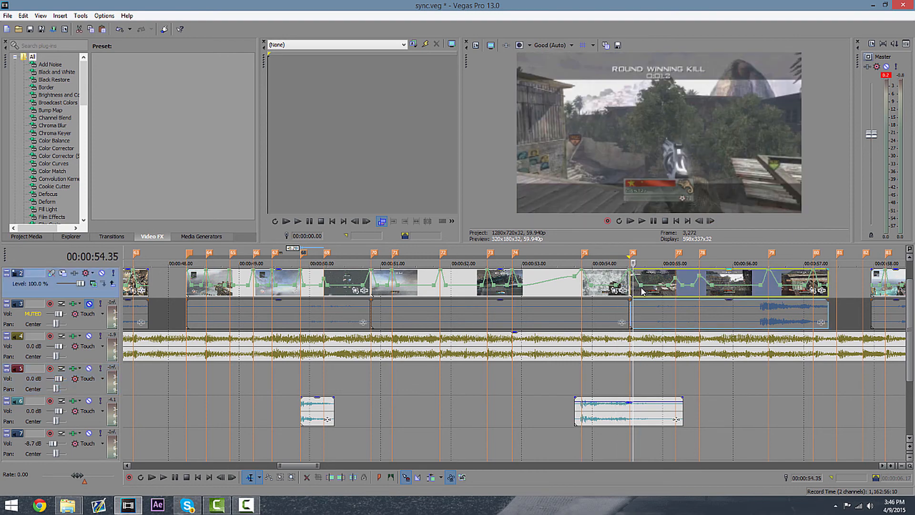
{"action": "left_click", "coordinate": [629, 384]}
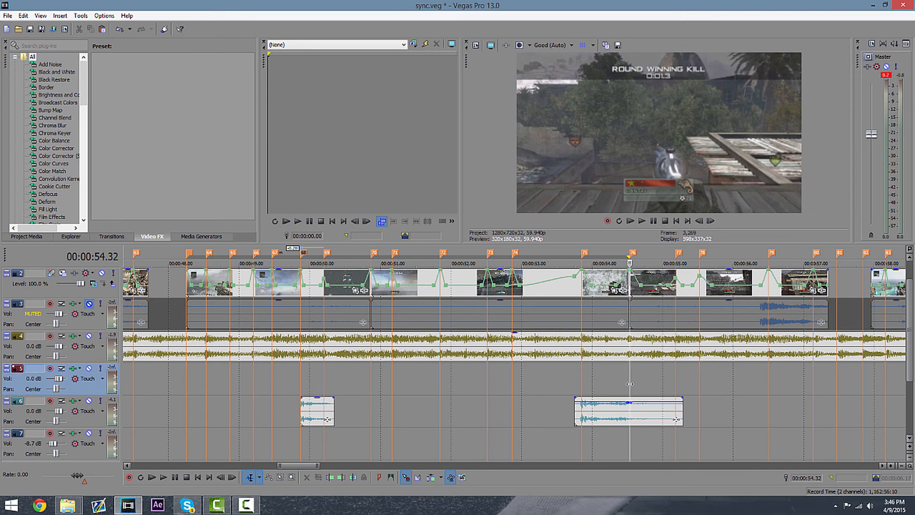
{"action": "left_click", "coordinate": [187, 380]}
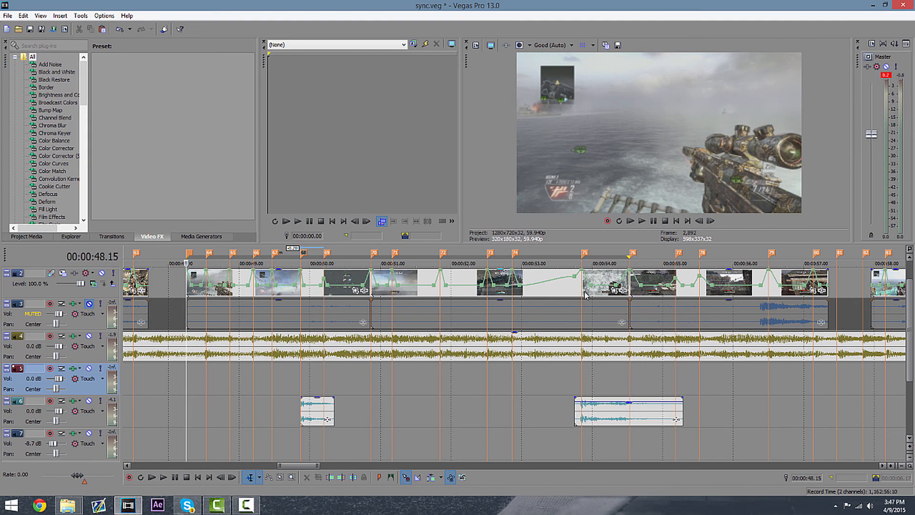
{"action": "scroll", "coordinate": [585, 295], "scroll_direction": "down", "scroll_amount": 5}
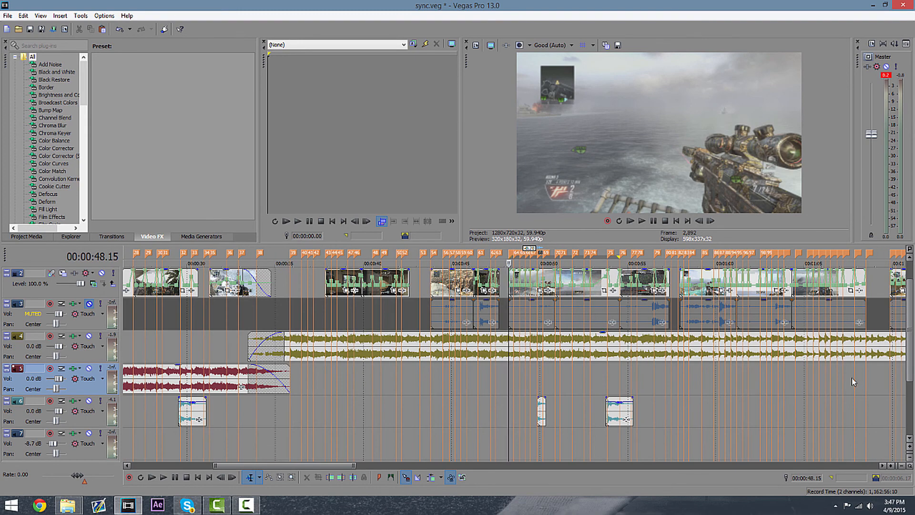
{"action": "scroll", "coordinate": [851, 381], "scroll_direction": "up", "scroll_amount": 4}
{"action": "left_click", "coordinate": [634, 393]}
{"action": "left_click", "coordinate": [647, 394]}
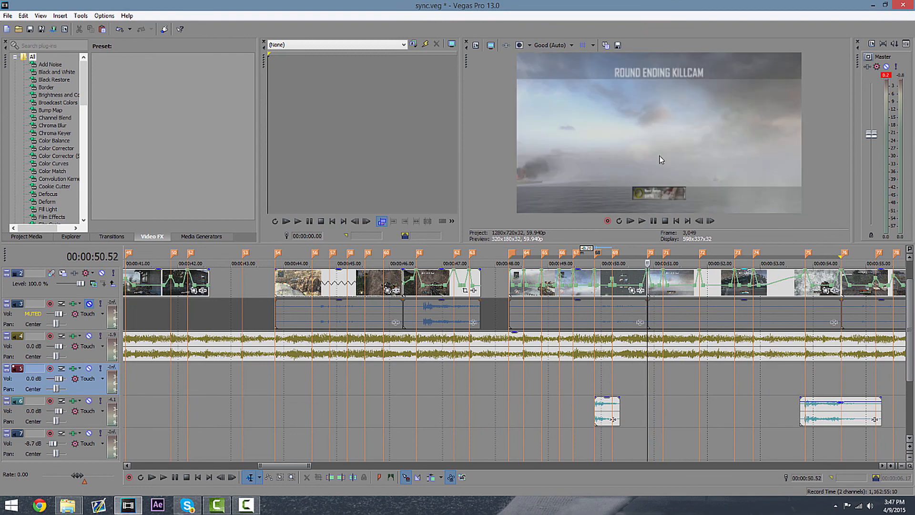
{"action": "scroll", "coordinate": [688, 360], "scroll_direction": "up", "scroll_amount": 2}
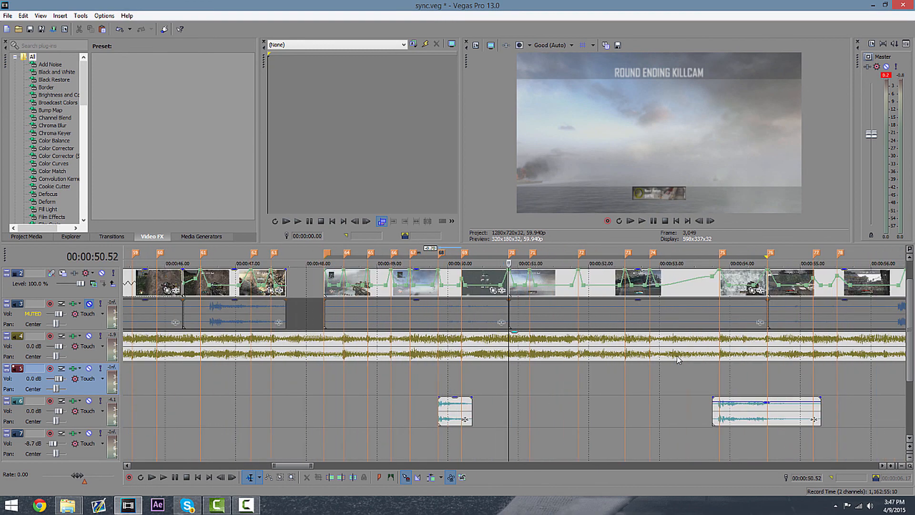